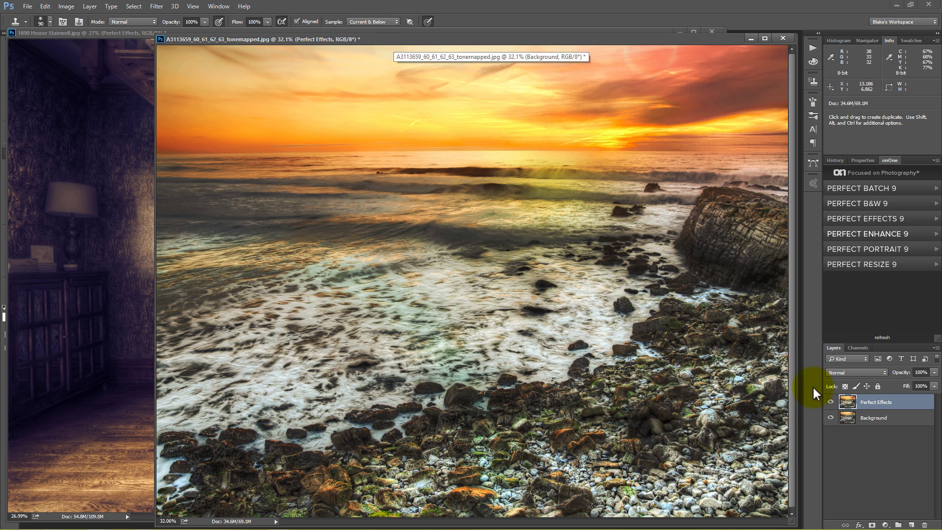
Step: Compare the Perfect Effects layer with the original by toggling its visibility in the seascape and in the 1890 House Stairwell image
left_click(831, 402)
left_click(831, 402)
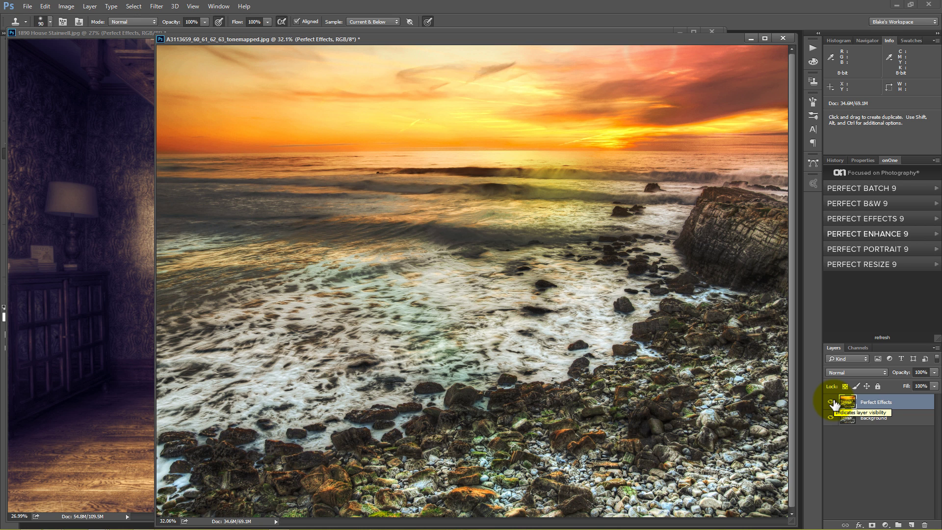
left_click(142, 58)
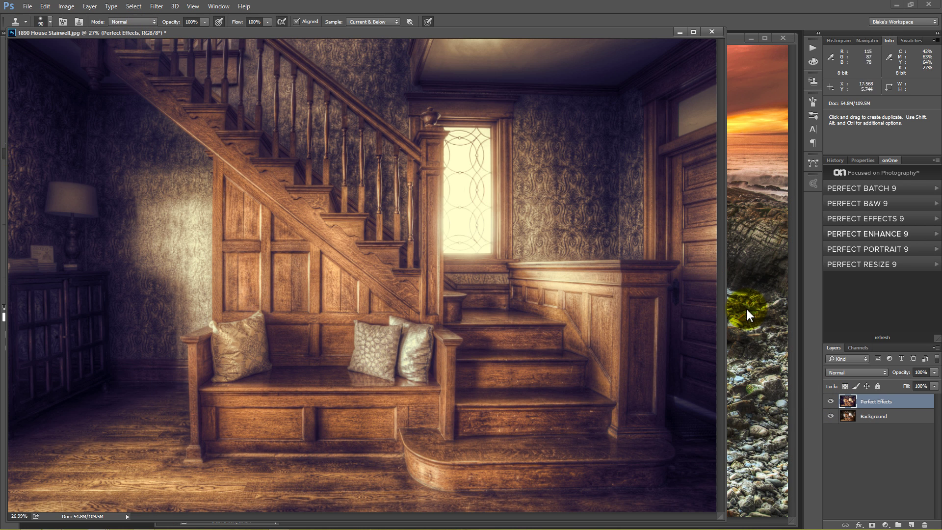
left_click(829, 401)
left_click(829, 401)
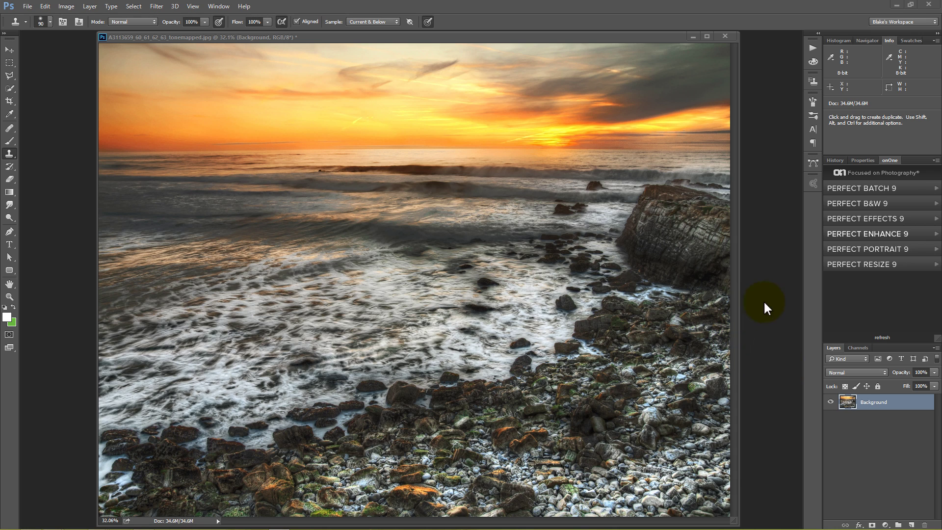
Step: Send the seascape's Background layer to Perfect Effects 9 in Perfect Photo Suite 9
left_click(27, 7)
mouse_move(46, 243)
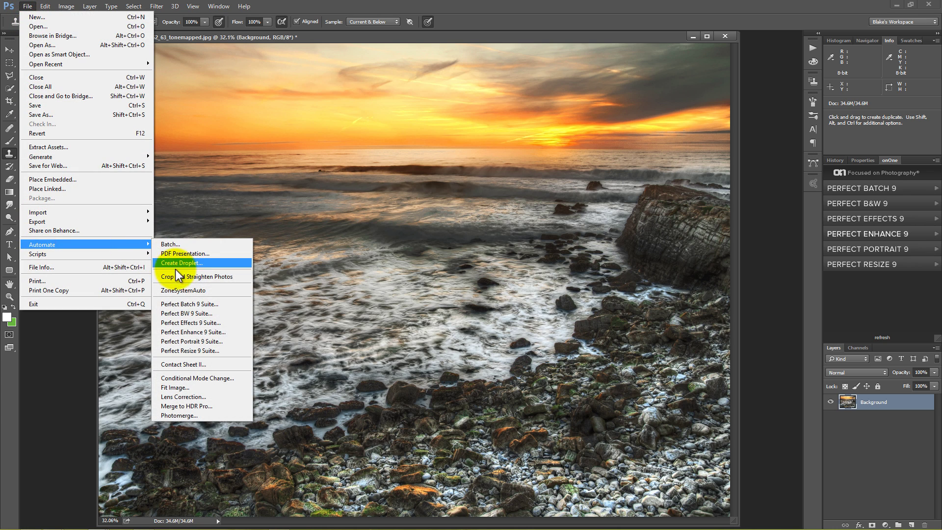
left_click(198, 324)
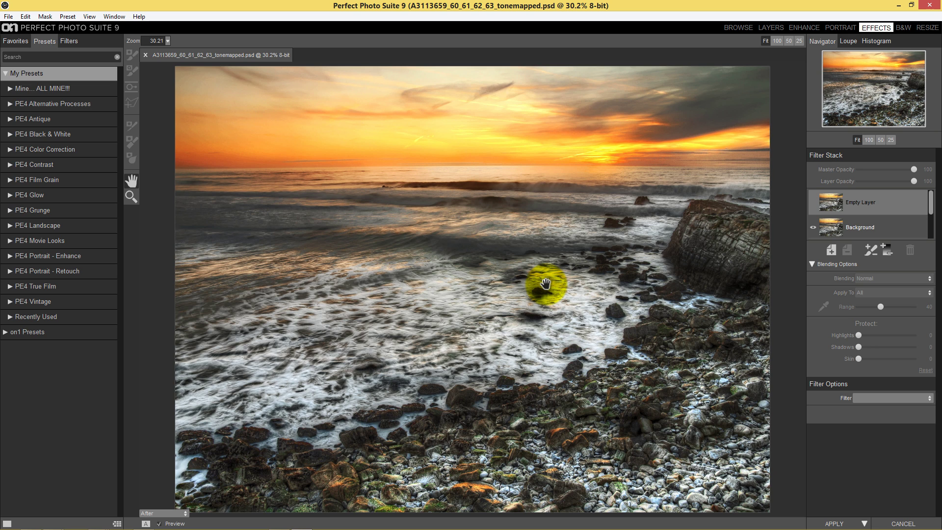
Step: Check the version information of Perfect Photo Suite and close its About window
left_click(138, 16)
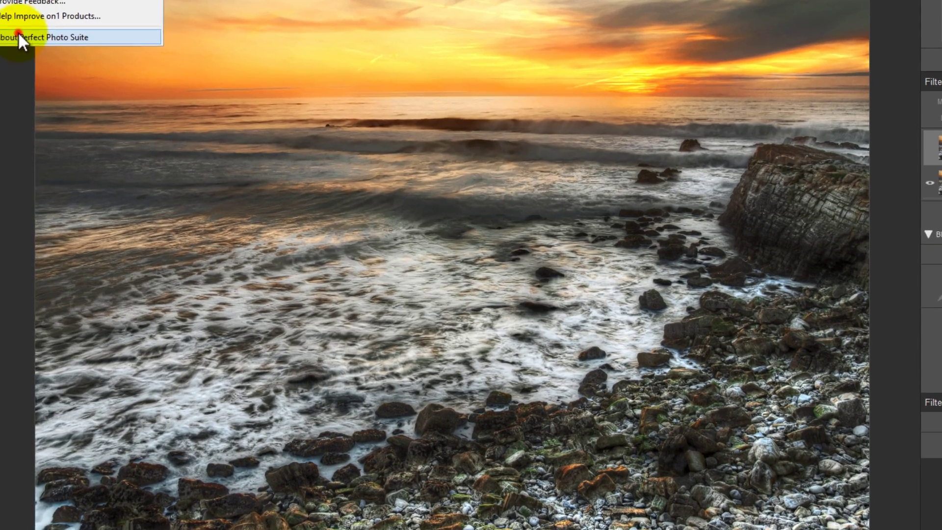
left_click(19, 35)
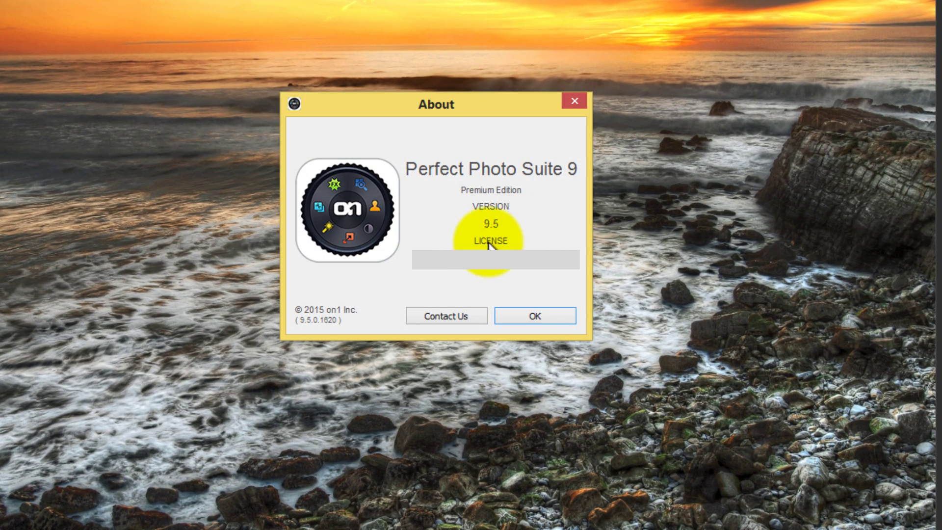
left_click(523, 314)
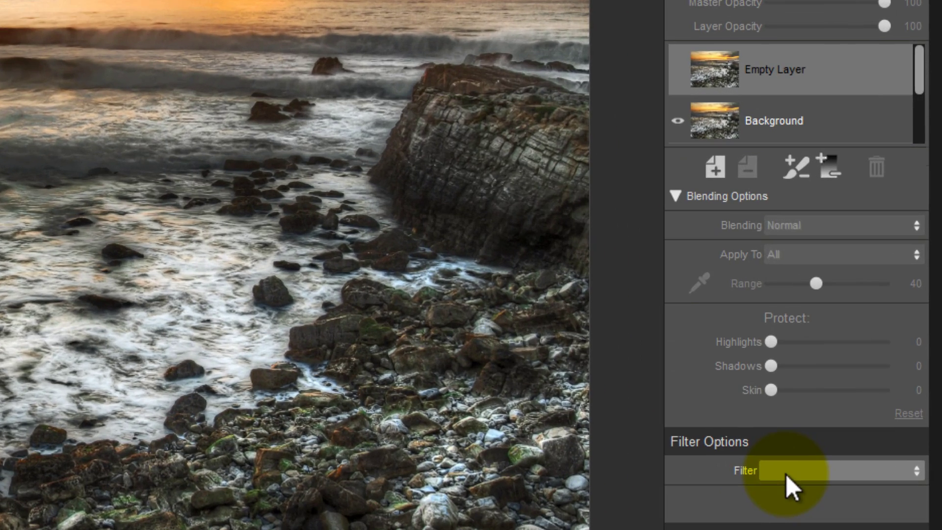
Step: Apply the Lens Flare filter to the photo and lower the flare's Amount and Size to 0
left_click(786, 474)
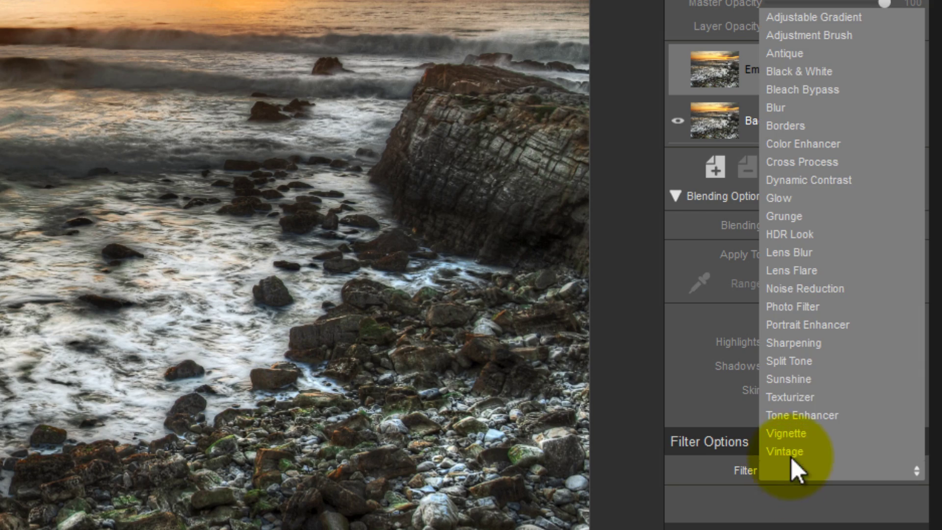
left_click(790, 271)
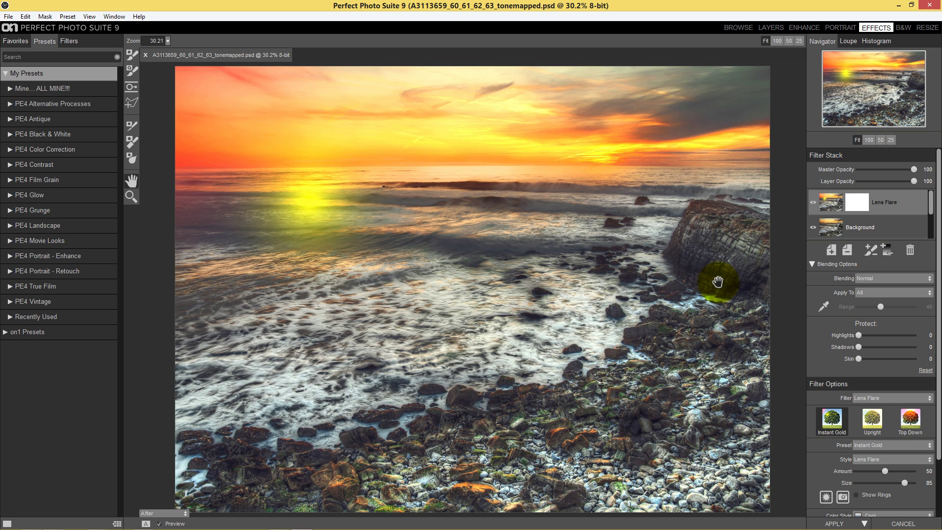
scroll(838, 455, "down", 2)
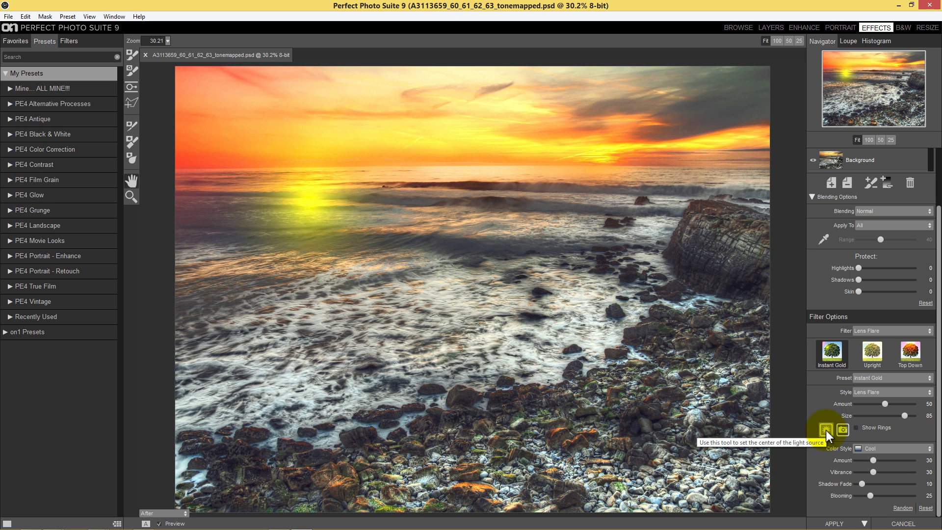
left_click_drag(883, 403, 837, 401)
left_click_drag(904, 417, 847, 416)
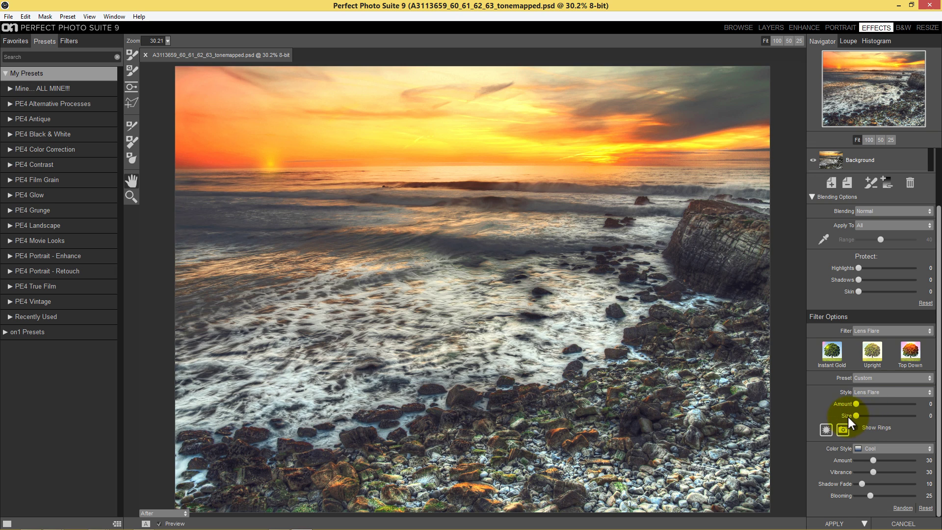
Step: Move the center of the flare's light source to the sun near the horizon
left_click(826, 430)
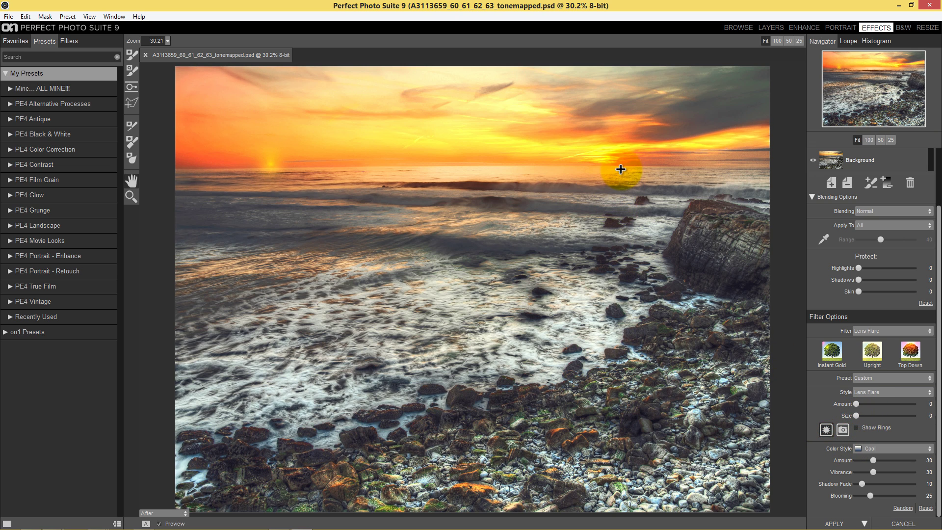
left_click(598, 154)
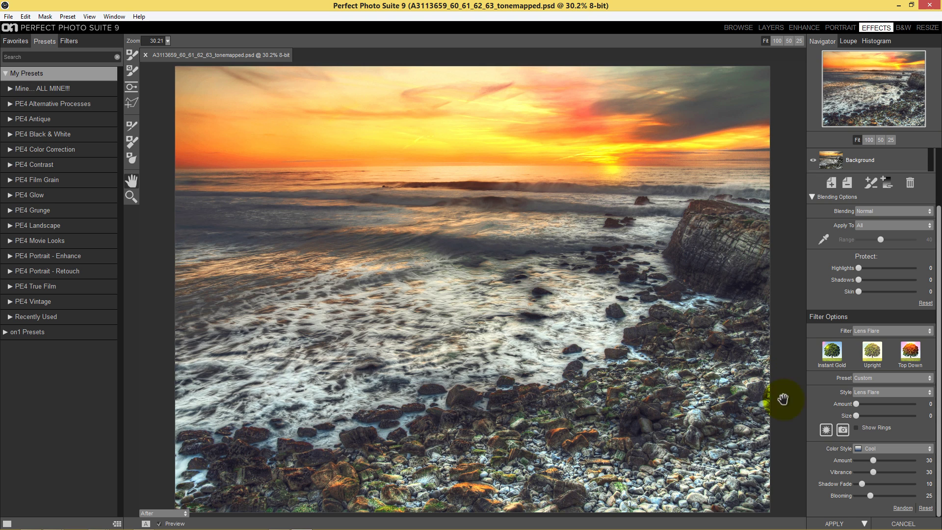
left_click(826, 430)
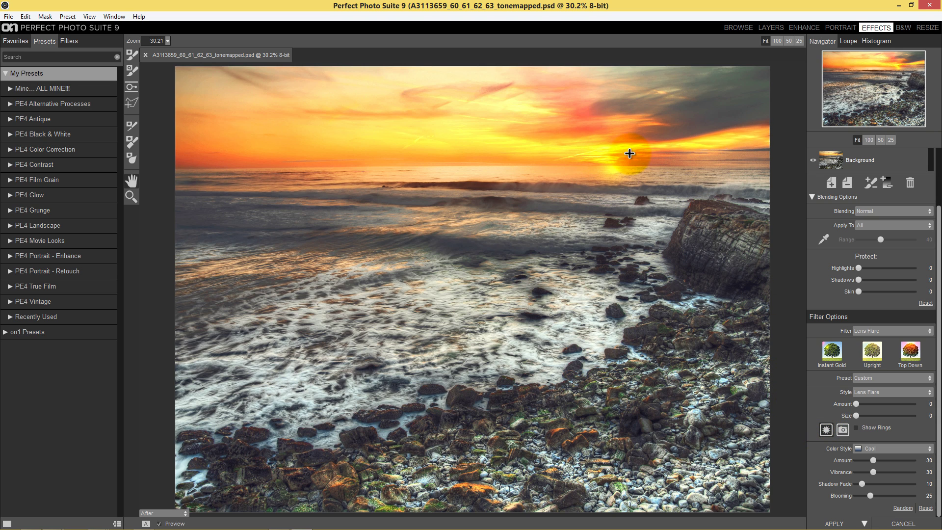
left_click(606, 143)
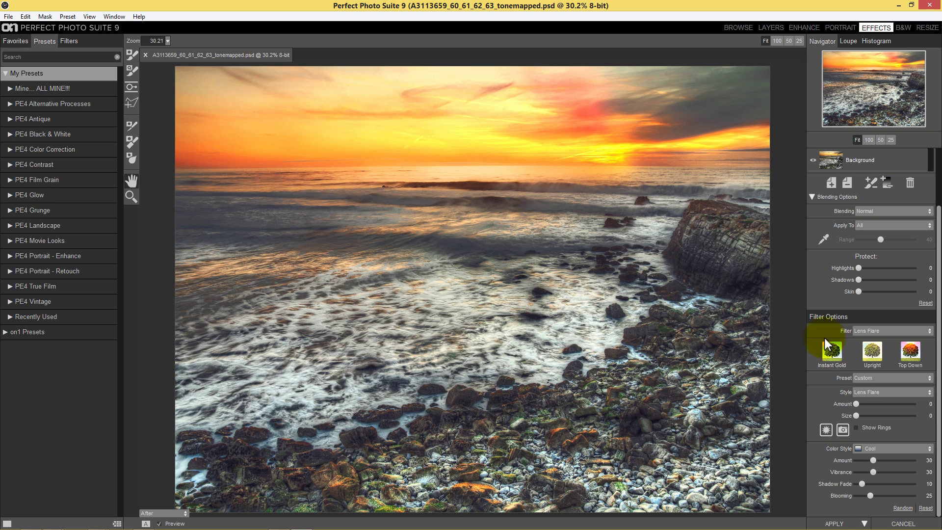
Step: Raise the flare's Amount to 39 and Size to 70, and recenter the light source in the sky above the sun
left_click_drag(863, 406, 897, 417)
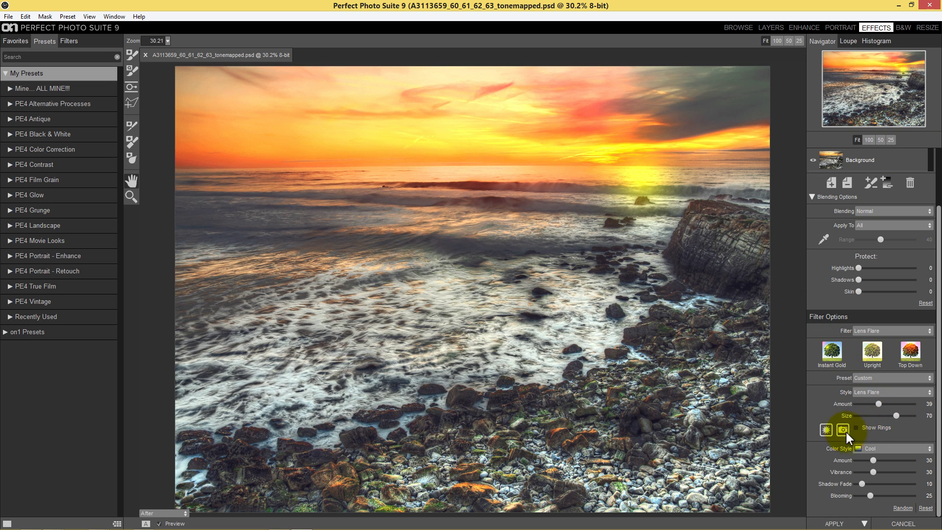
left_click_drag(641, 217, 595, 126)
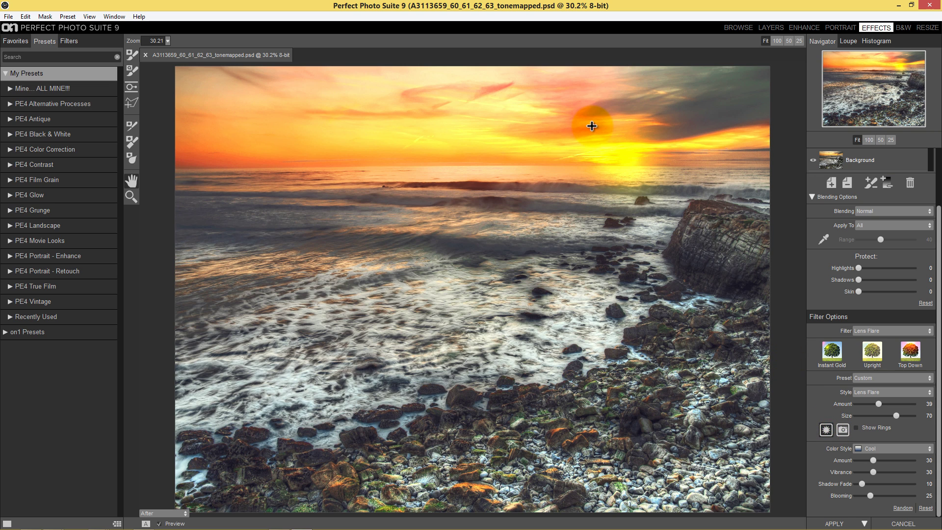
left_click(826, 429)
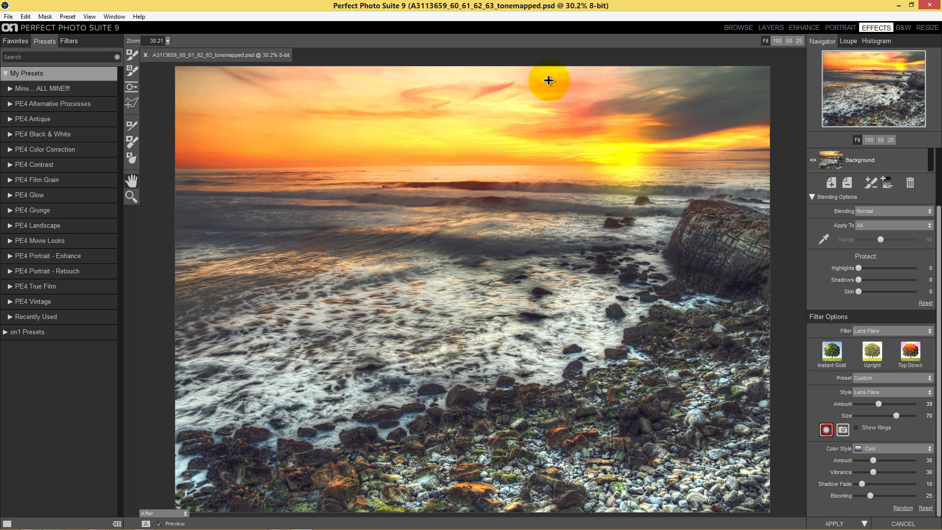
left_click(564, 107)
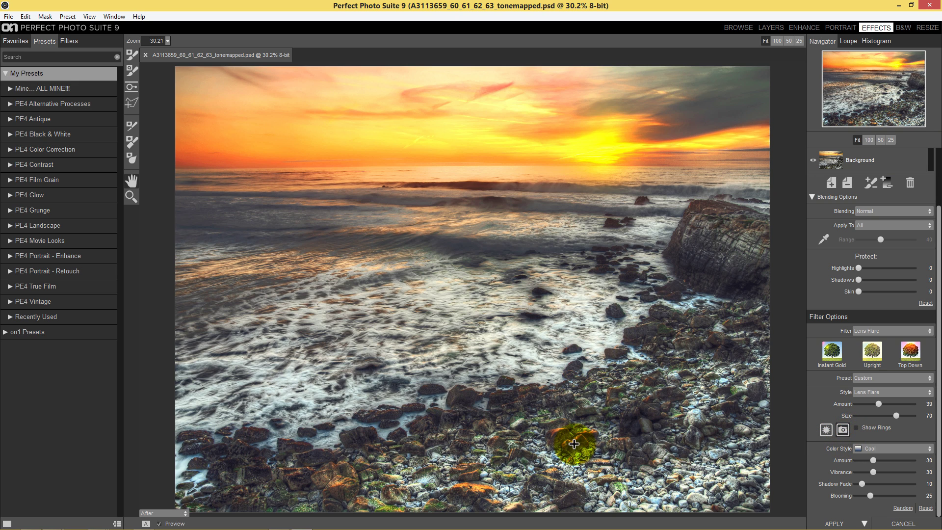
Step: Set the flare's camera position on the rocks along the lower middle of the photo
left_click(483, 470)
left_click(846, 430)
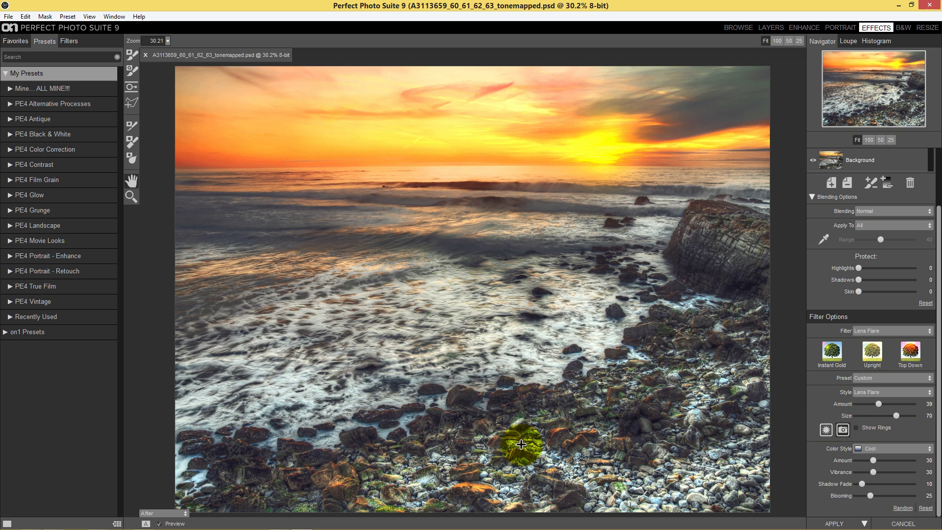
left_click(462, 459)
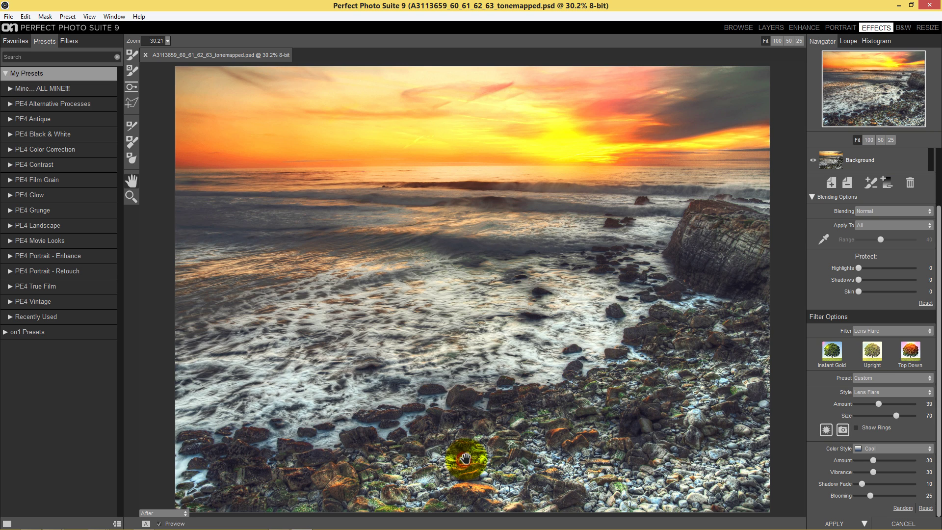
Step: Recenter the light source just above the sun and set the flare's Amount to 57 and Size to 73
left_click(837, 431)
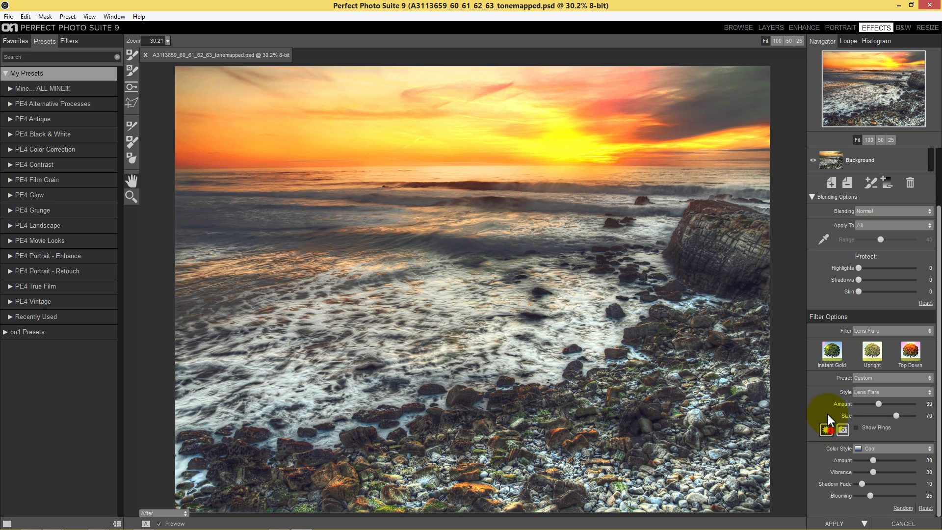
left_click(603, 141)
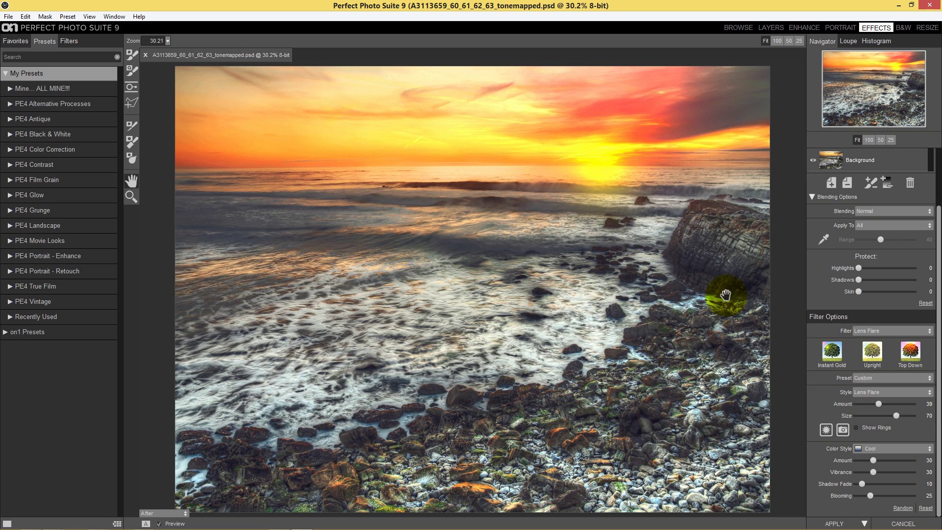
left_click(826, 430)
left_click(599, 122)
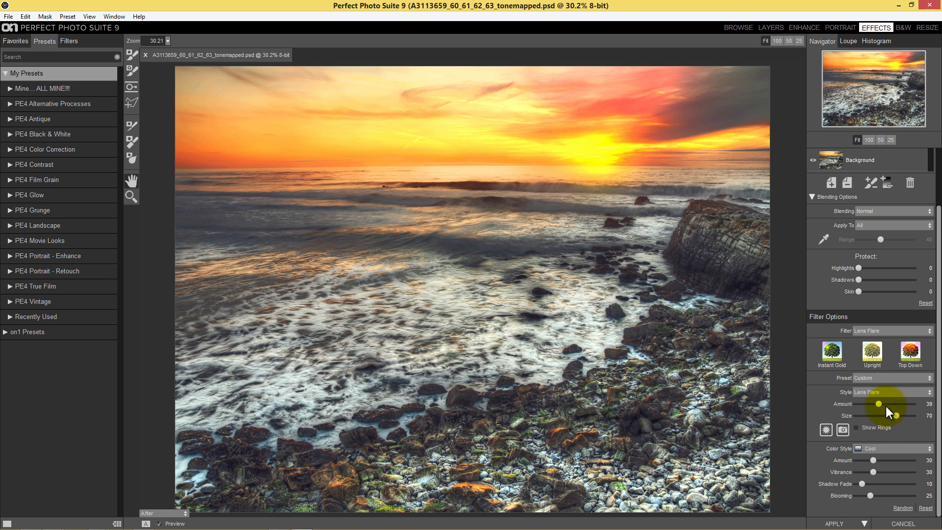
mouse_move(881, 400)
left_mouse_down()
mouse_move(915, 398)
mouse_move(838, 402)
mouse_move(892, 402)
mouse_move(911, 413)
mouse_move(897, 413)
left_mouse_up()
Step: Show the flare's rings and shift its camera position to the rocks in the lower-left part of the photo
left_click(865, 426)
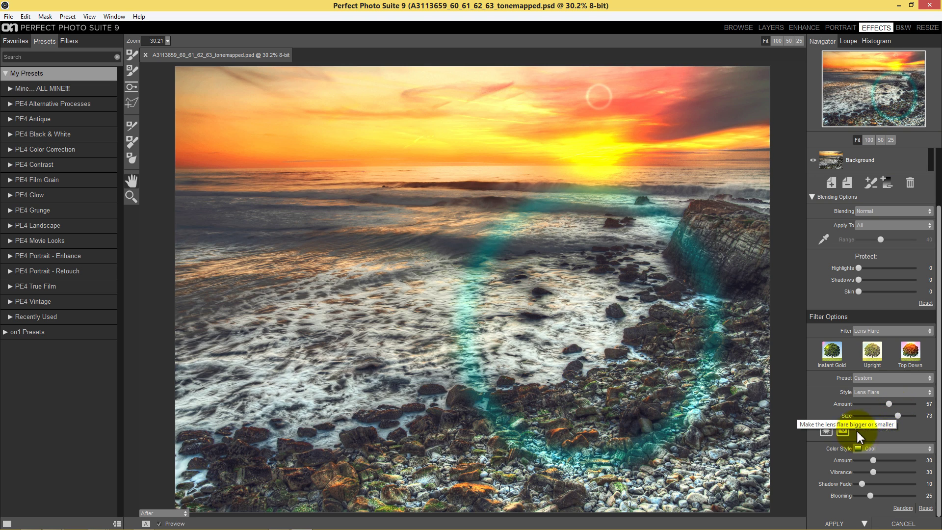
left_click_drag(842, 430, 331, 478)
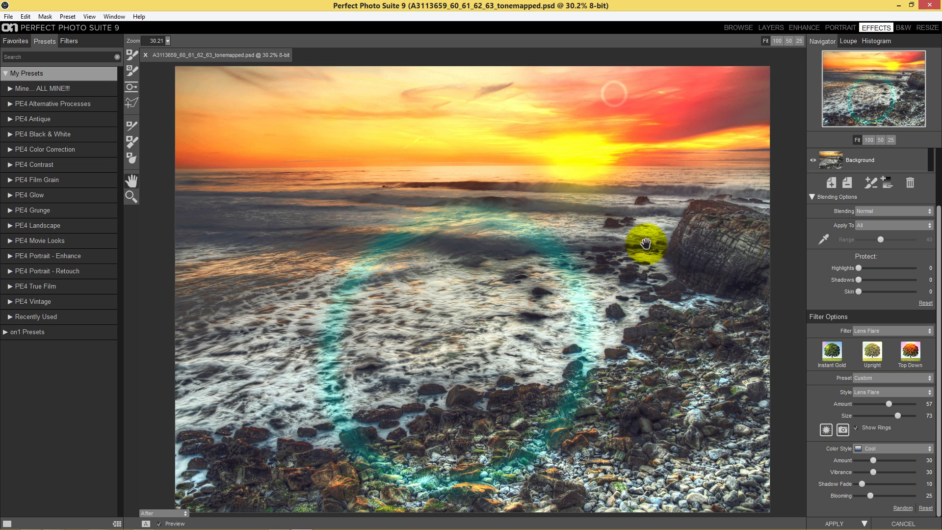
left_click_drag(843, 431, 300, 431)
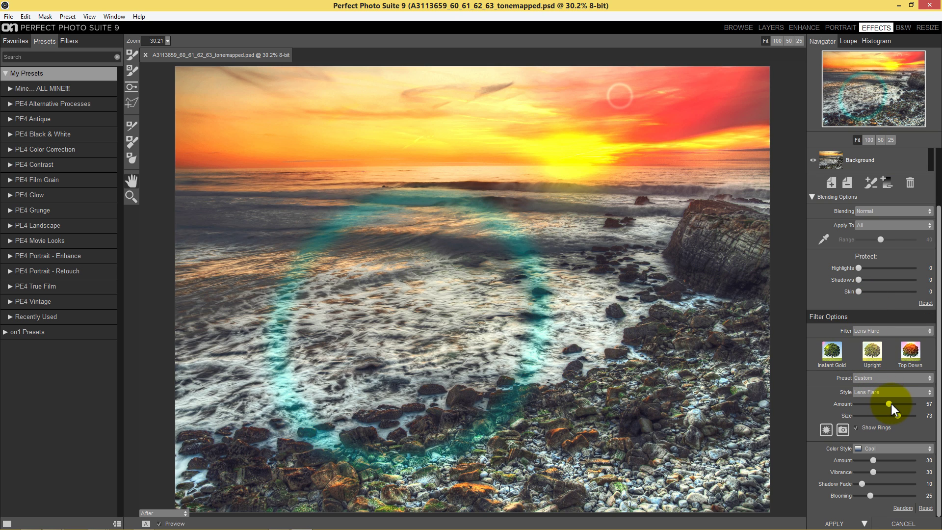
Step: Set the flare's Amount to 15 and its Size to 94
left_click_drag(876, 406, 866, 407)
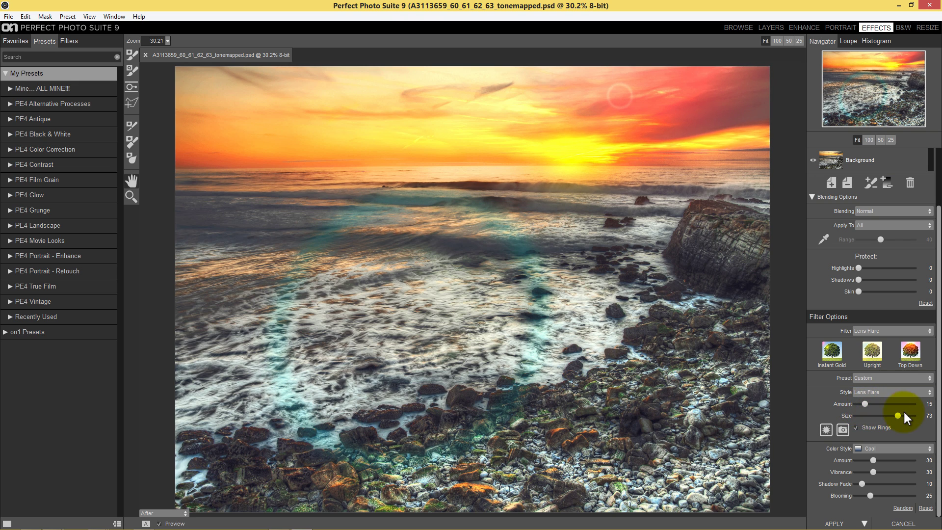
left_click_drag(899, 416, 907, 416)
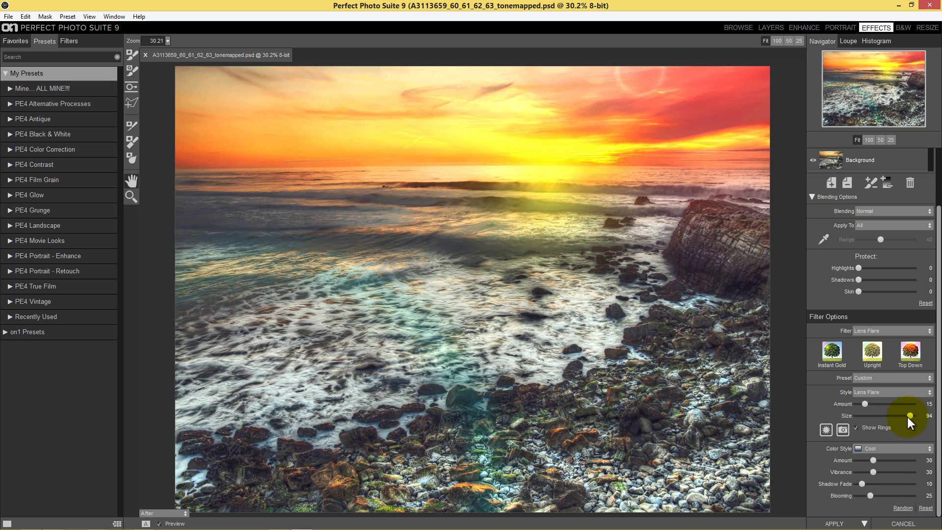
Step: Change the Lens Flare color style to Oatmeal and set the color Amount to 32
left_click(864, 448)
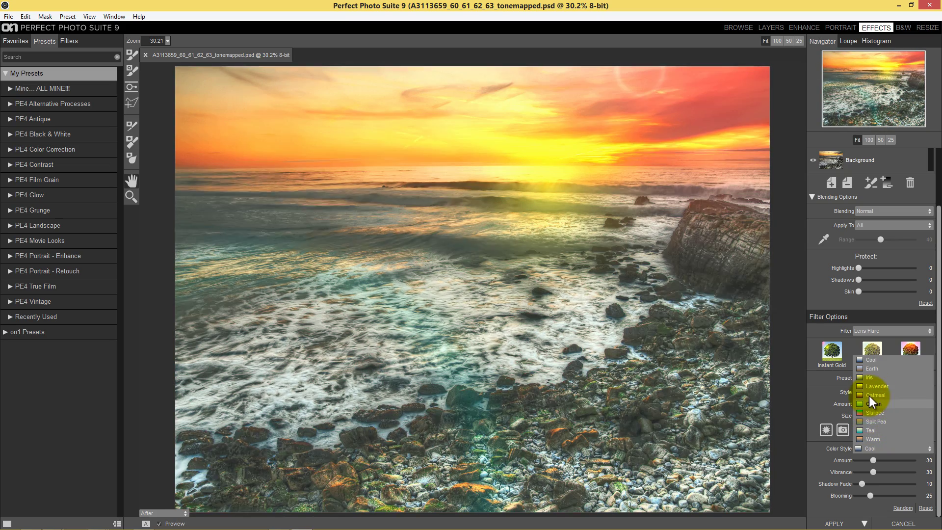
left_click(869, 394)
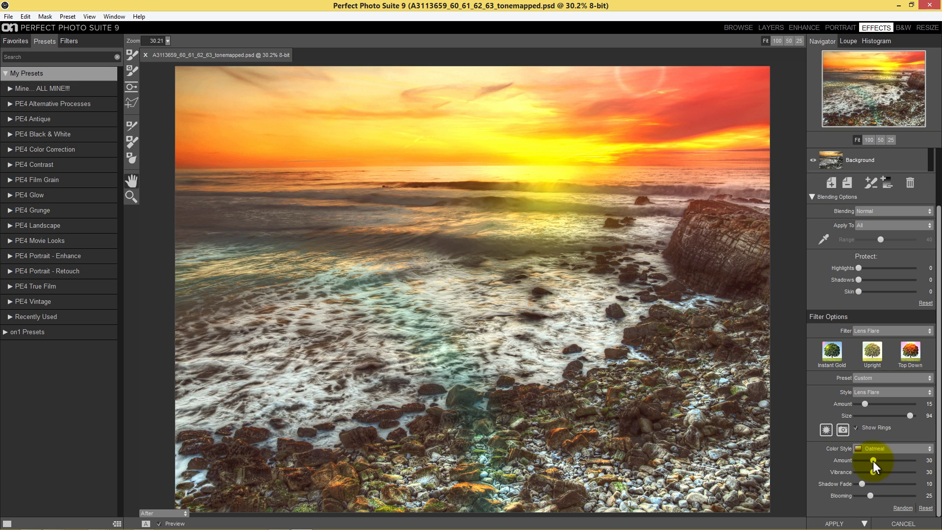
left_click_drag(873, 462, 875, 462)
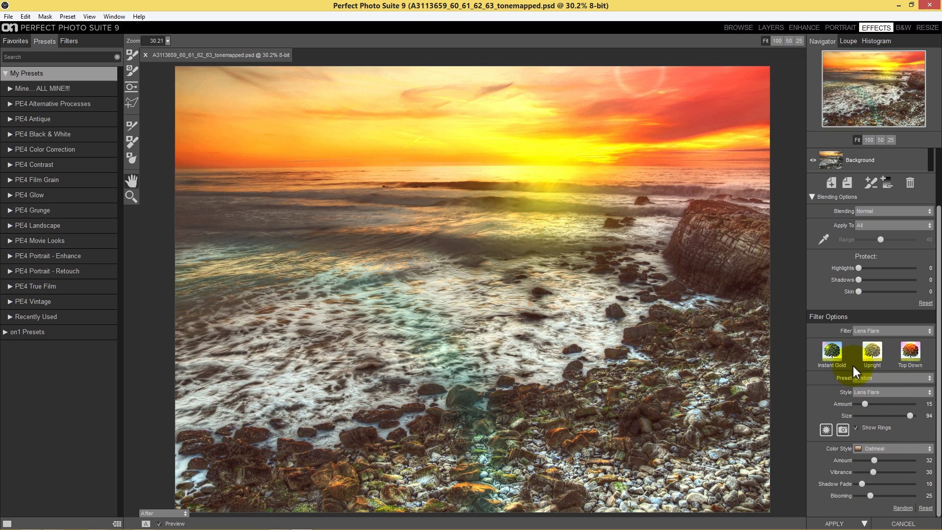
Step: Create a luminosity mask on the Lens Flare filter layer
scroll(882, 333, "up", 3)
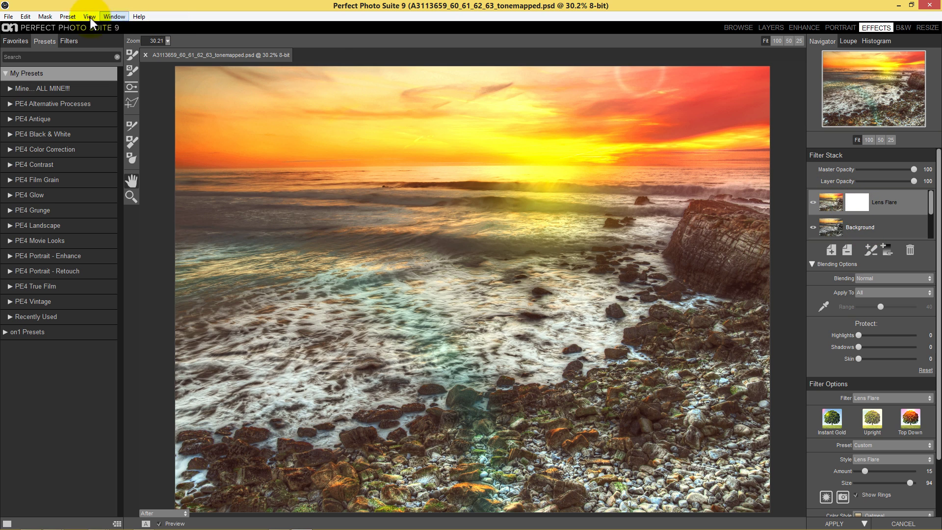
left_click(47, 16)
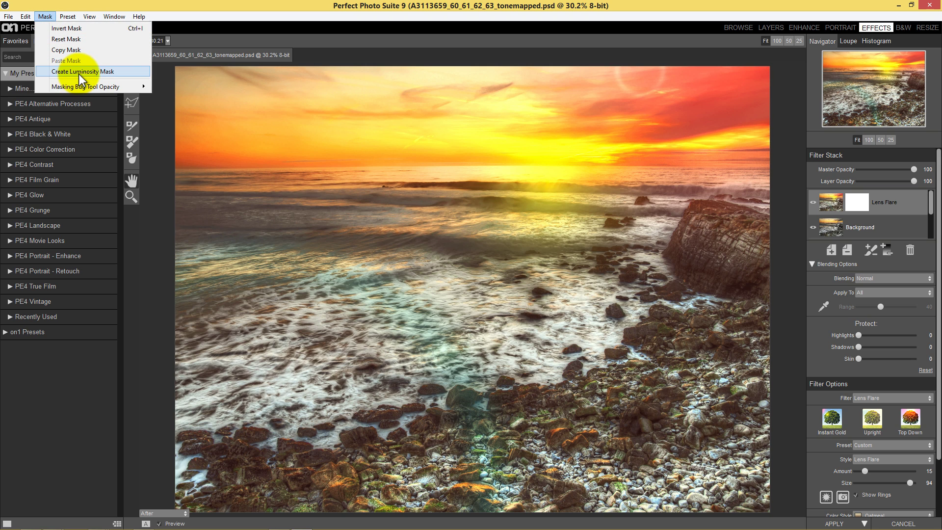
right_click(857, 203)
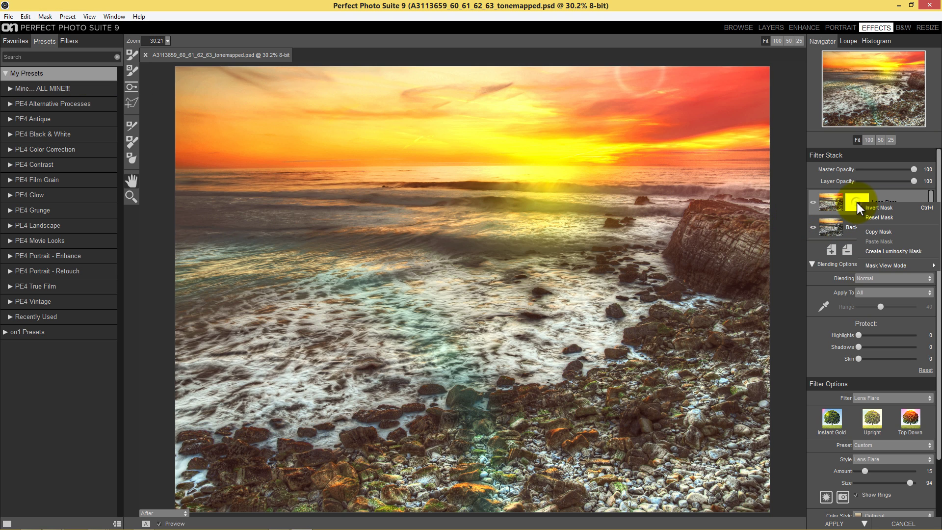
left_click(890, 252)
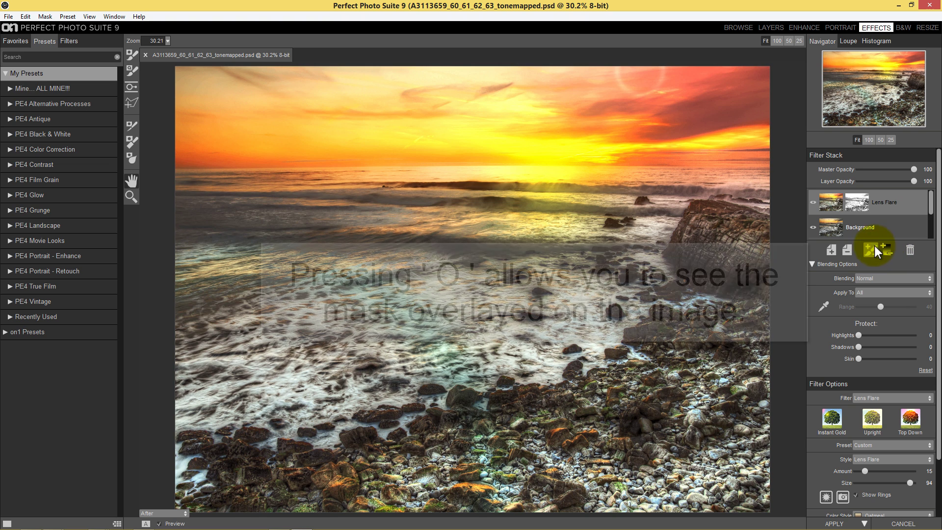
Step: Inspect the Lens Flare luminosity mask as a red overlay and in grayscale, and return to the normal photo view
key("o")
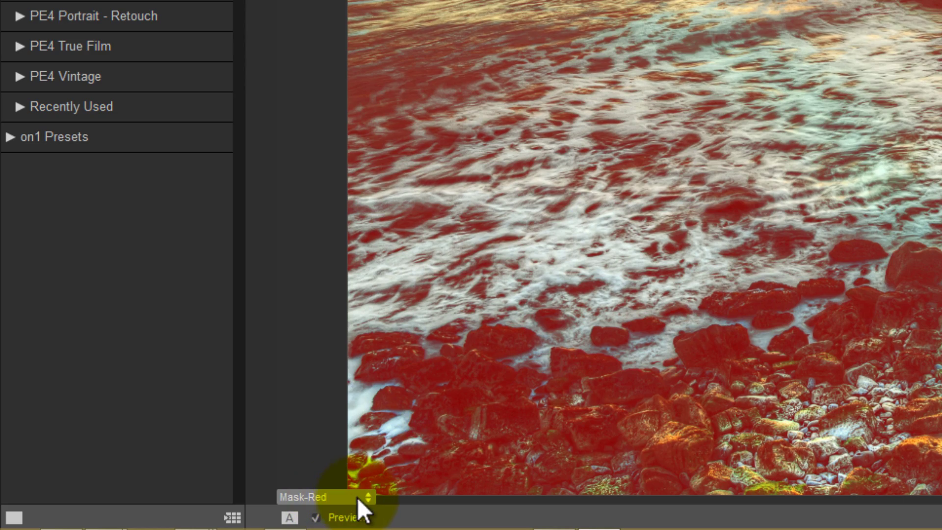
left_click(360, 497)
left_click(319, 483)
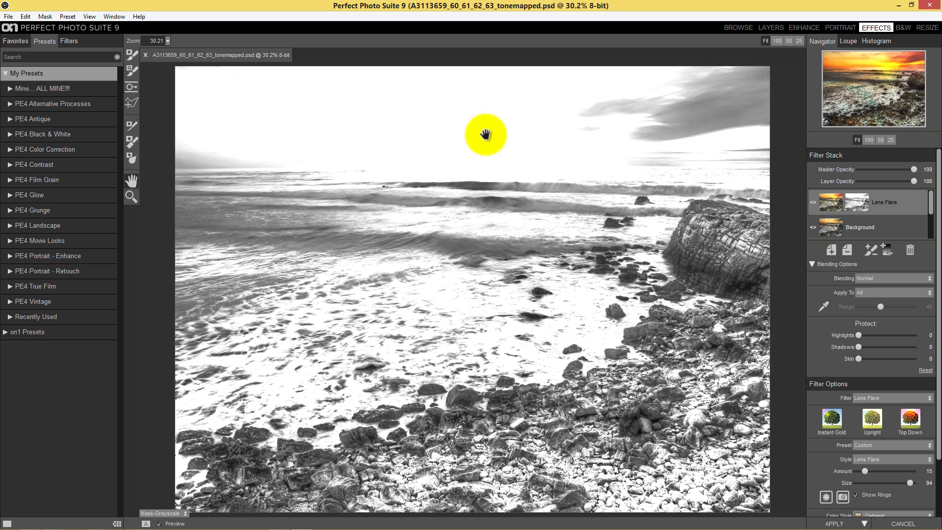
left_click(857, 205, "alt")
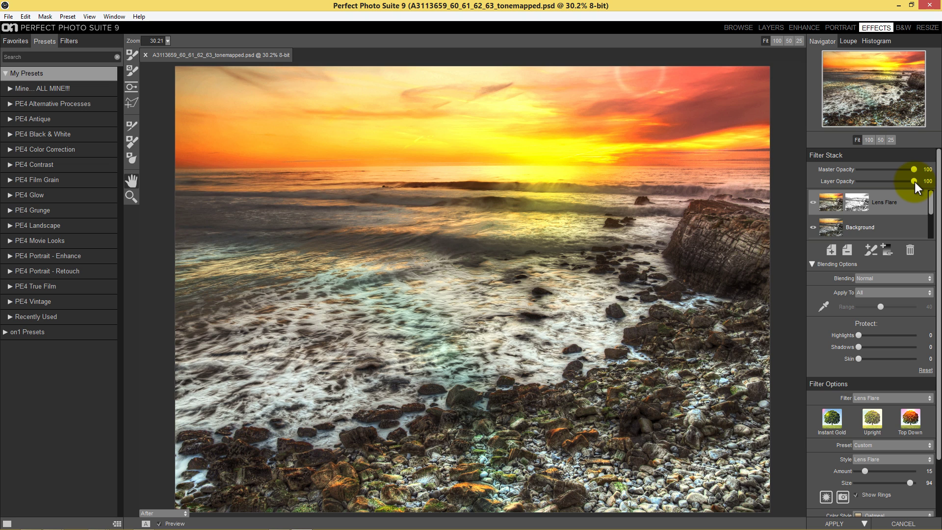
Step: Set the Lens Flare layer's opacity to 64 and compare the photo with the filter off and on
left_click_drag(914, 182, 890, 188)
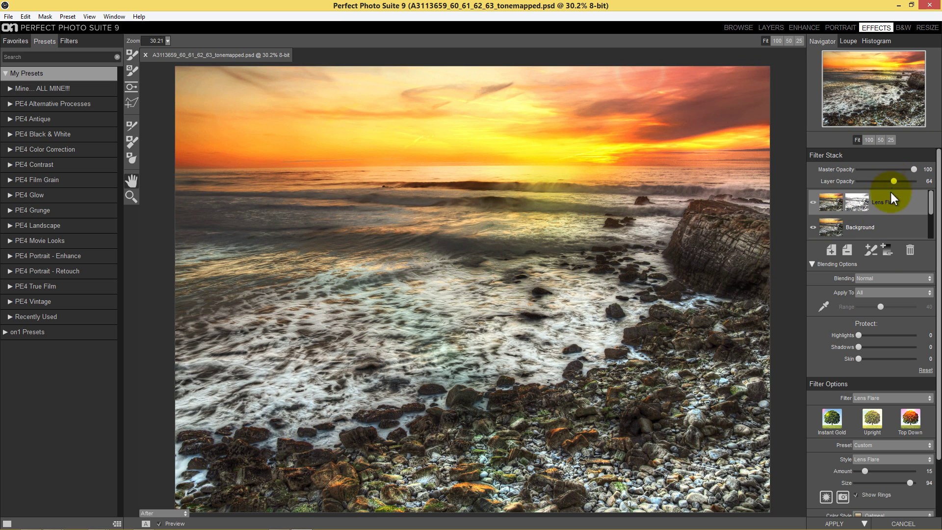
left_click(813, 202)
left_click(813, 202)
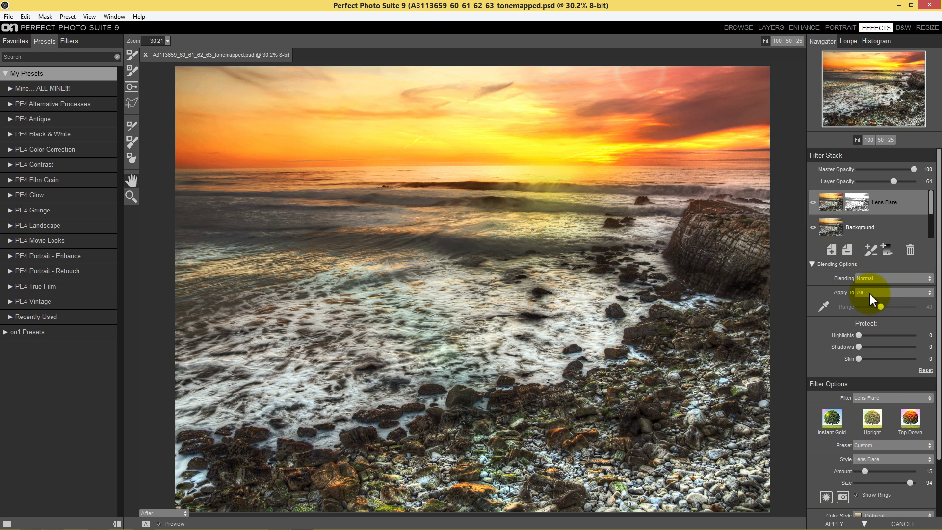
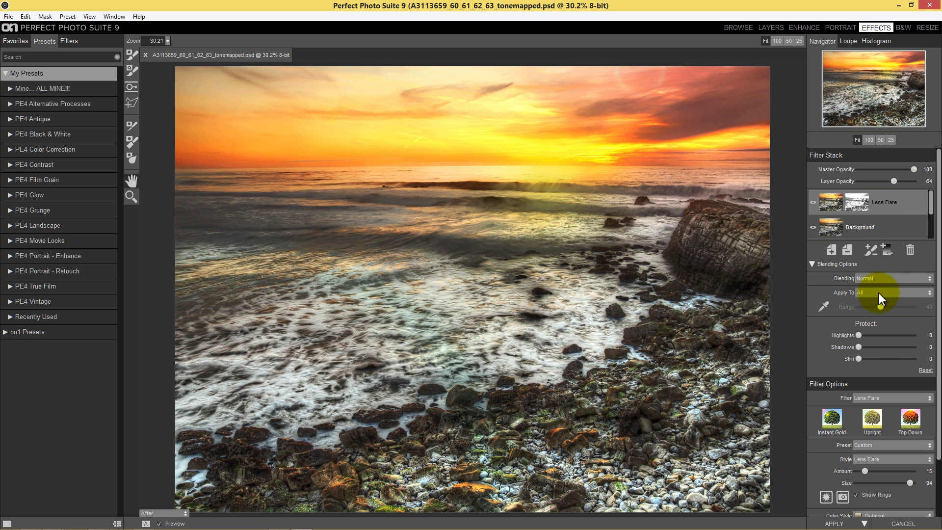
Step: Limit the Lens Flare filter to the Neutrals with a Range of 64, trying undo and redo on the range change
left_click(892, 293)
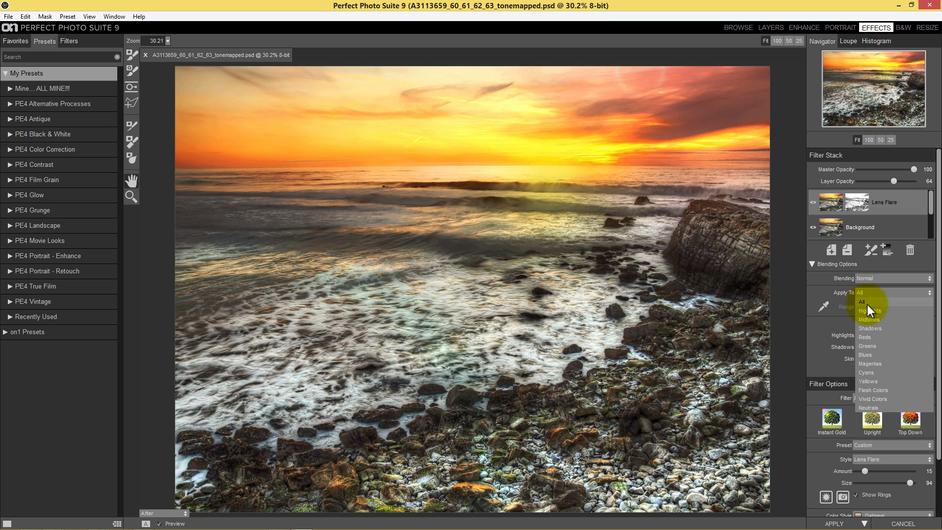
left_click(867, 407)
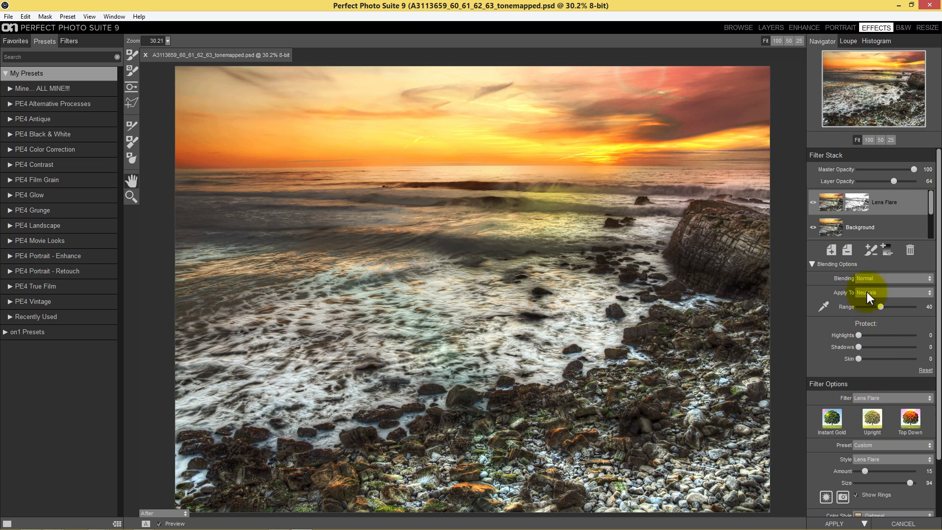
left_click_drag(878, 305, 892, 308)
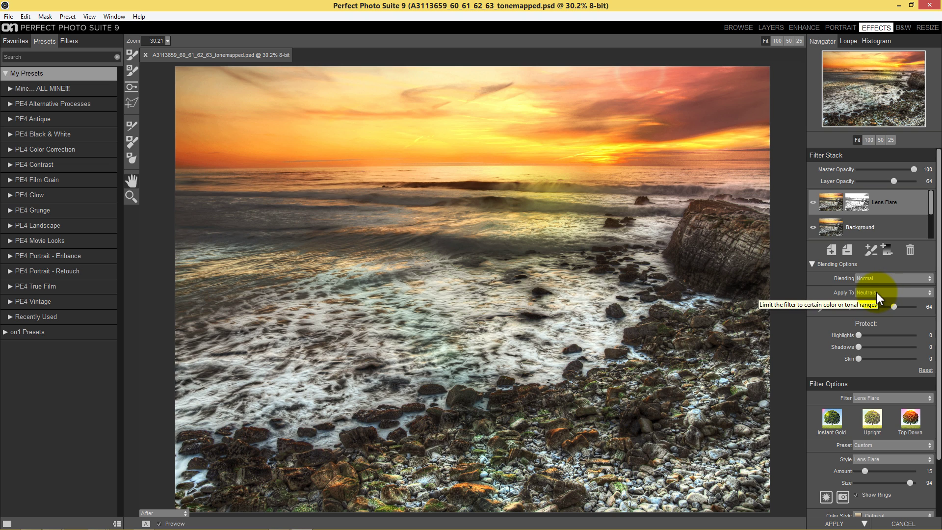
key("ctrl+z")
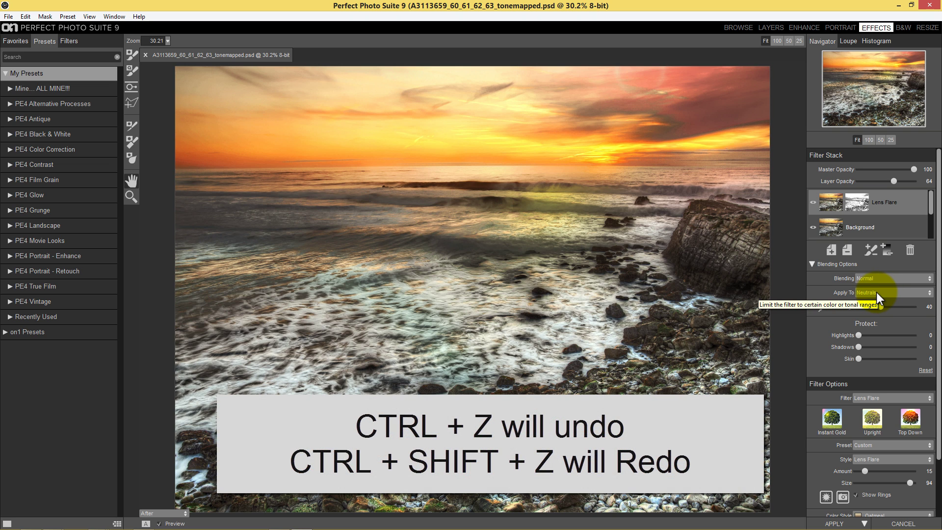
key("ctrl+shift+z")
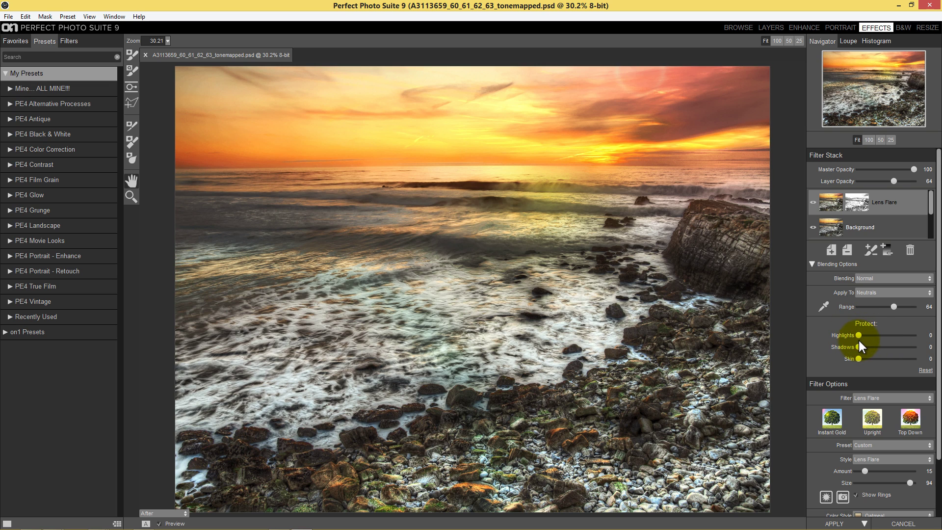
Step: Set the Lens Flare protection to 24 for Highlights and 44 for Shadows, and compare the photo with the filter off and on
left_click_drag(859, 335, 876, 336)
left_click_drag(859, 347, 895, 346)
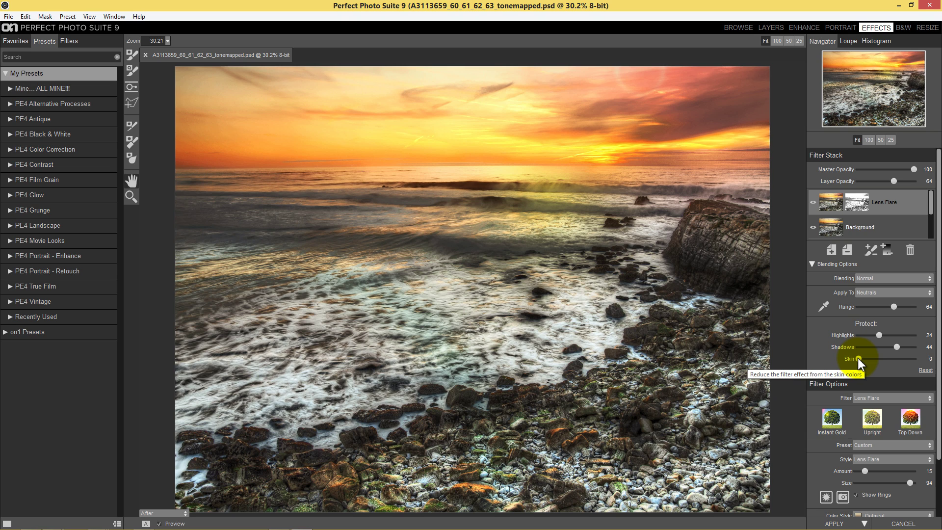
left_click_drag(857, 357, 813, 365)
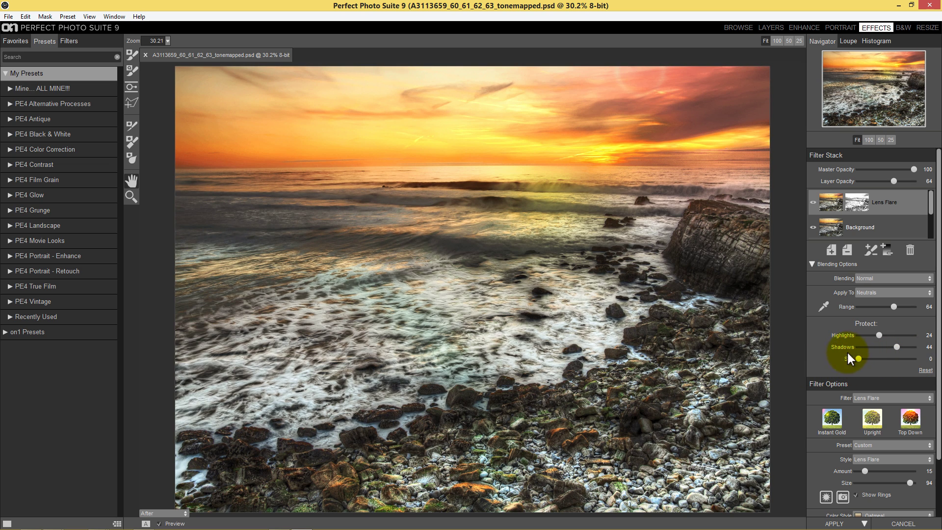
left_click(812, 202)
left_click(813, 202)
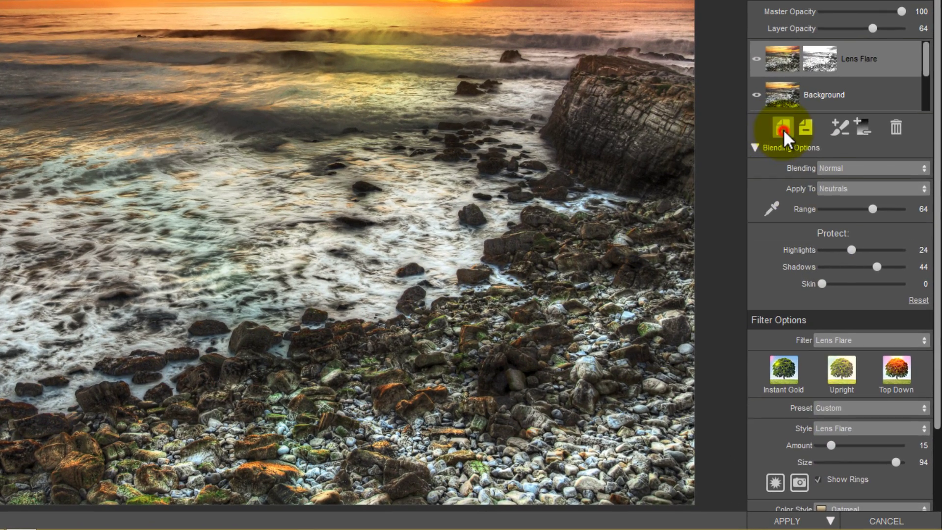
Step: Add a new filter layer above Lens Flare and assign it the Sunshine filter
left_click(831, 249)
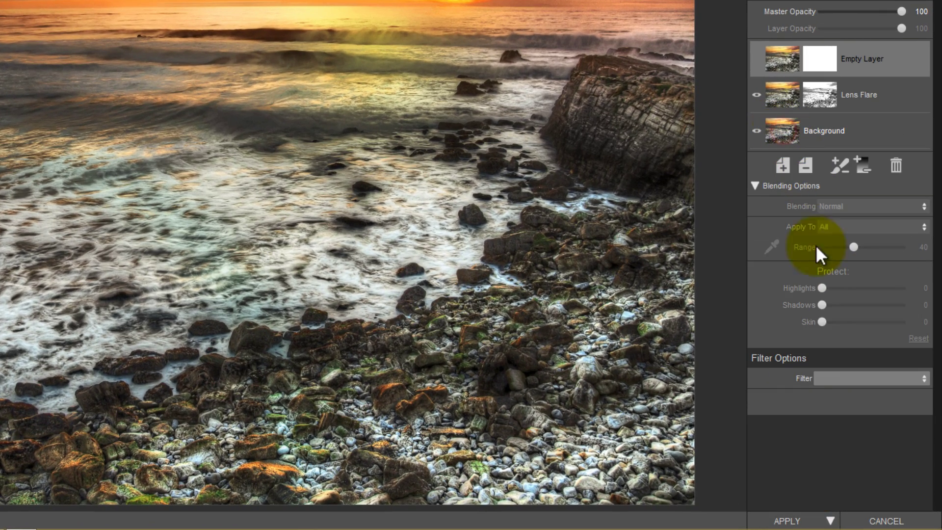
left_click(822, 378)
left_click(835, 311)
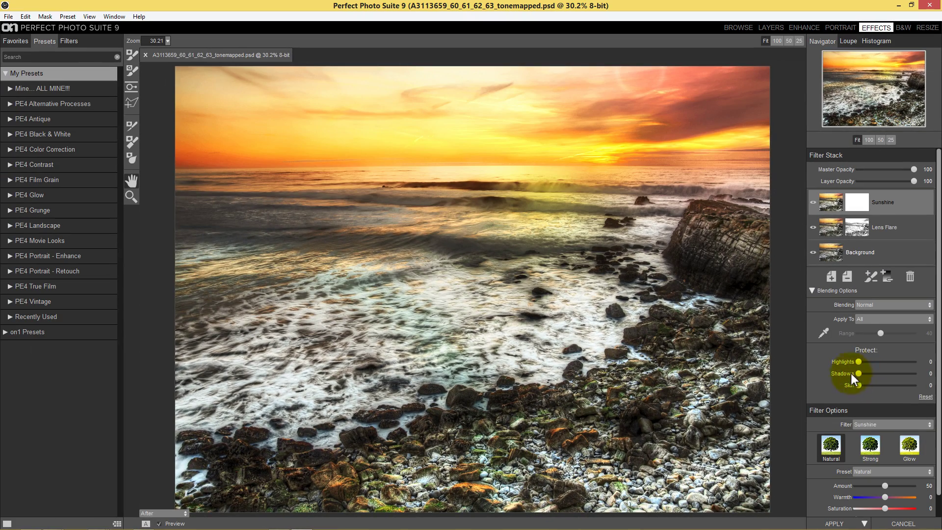
scroll(840, 346, "down", 1)
scroll(863, 257, "up", 1)
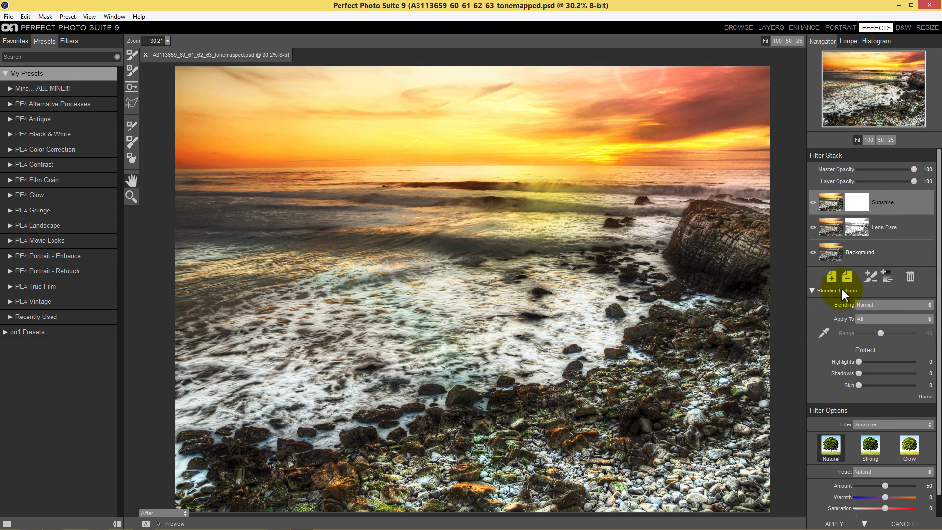
Step: Set the Sunshine filter's Warmth to 56 and its Saturation to 38, keeping the Amount at 50
scroll(836, 383, "down", 1)
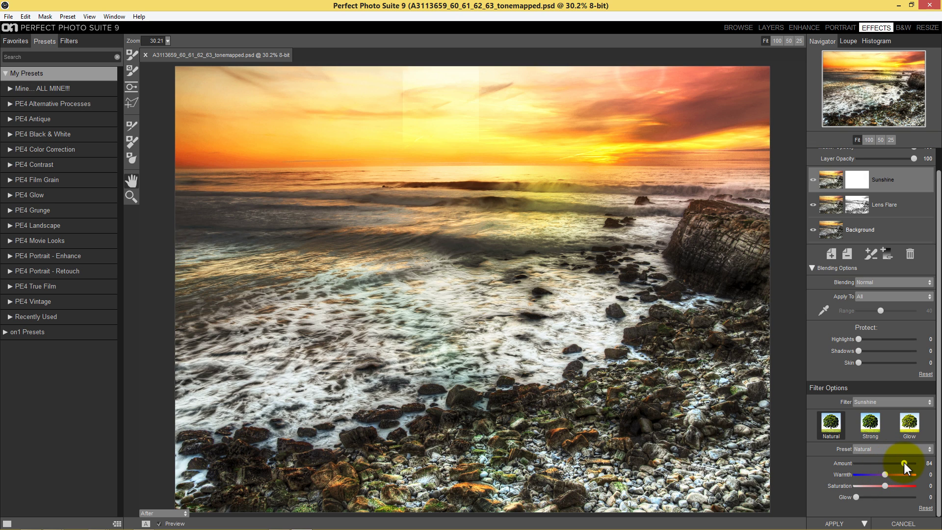
mouse_move(901, 461)
left_mouse_down()
mouse_move(883, 461)
mouse_move(883, 475)
mouse_move(903, 474)
left_mouse_up()
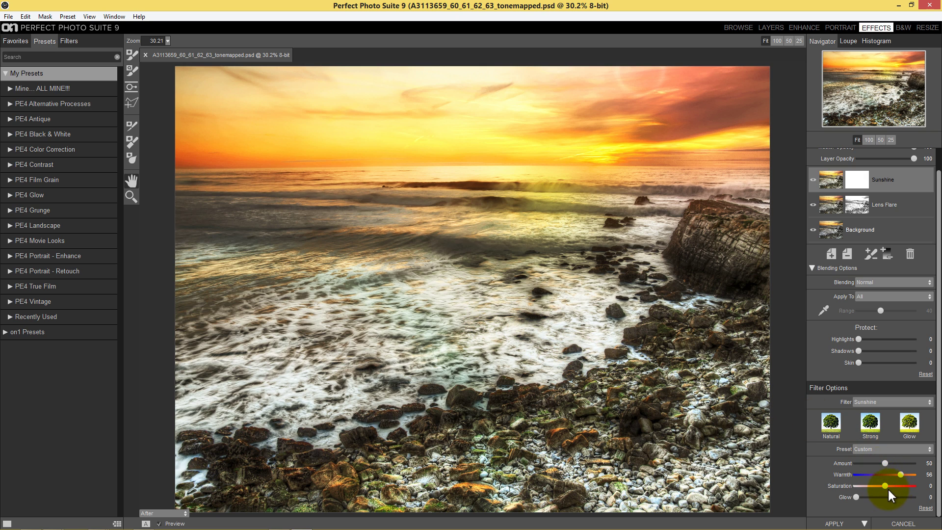
left_click_drag(890, 483, 894, 484)
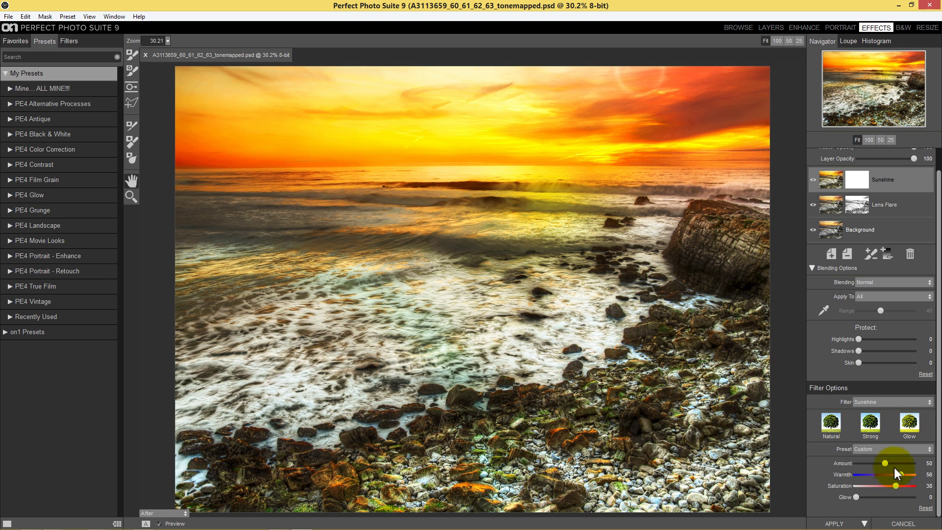
Step: Create a luminosity mask on the Sunshine filter layer
scroll(872, 332, "up", 1)
right_click(859, 202)
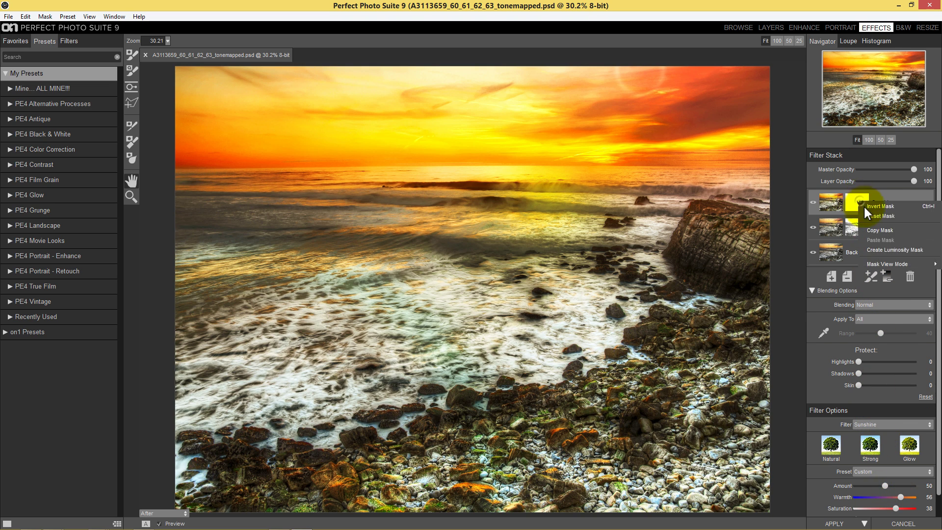
left_click(876, 248)
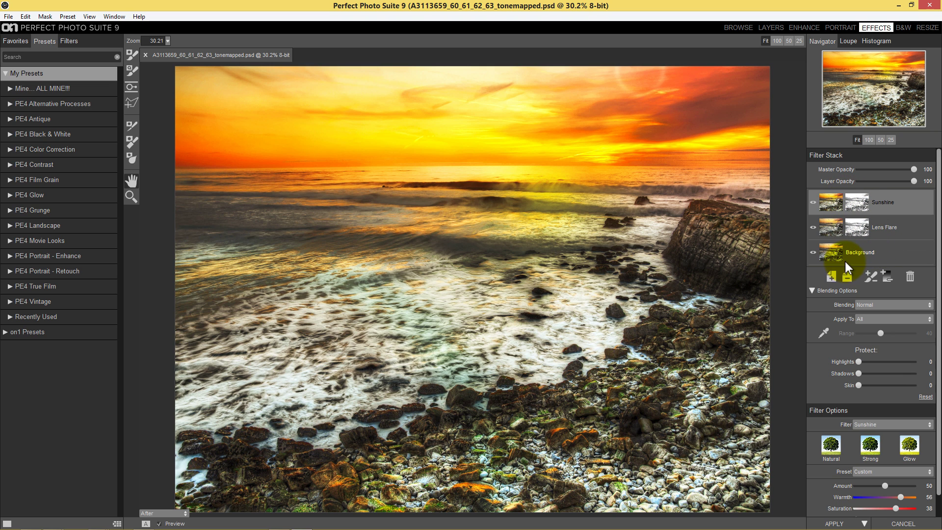
Step: Limit the Sunshine filter to the Midtones with a Range of 63 and set its Highlights protection to 64
left_click(866, 316)
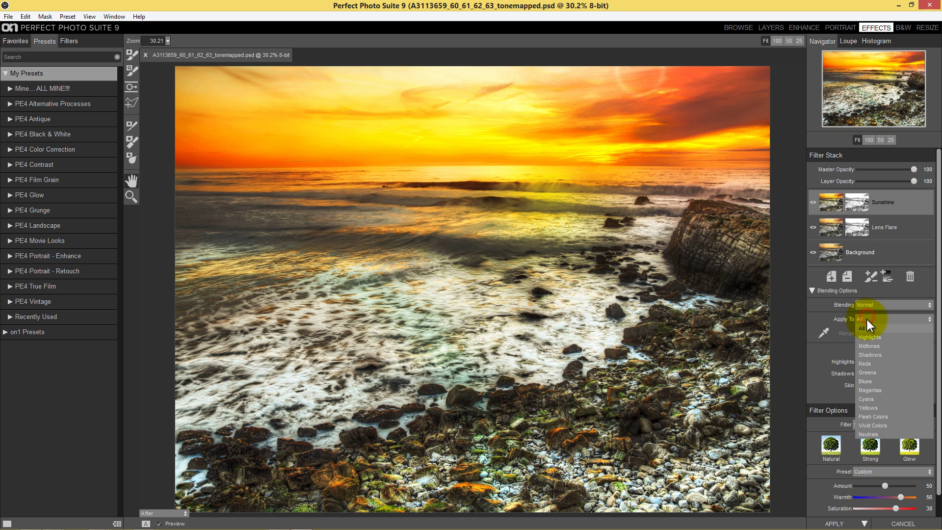
left_click(865, 346)
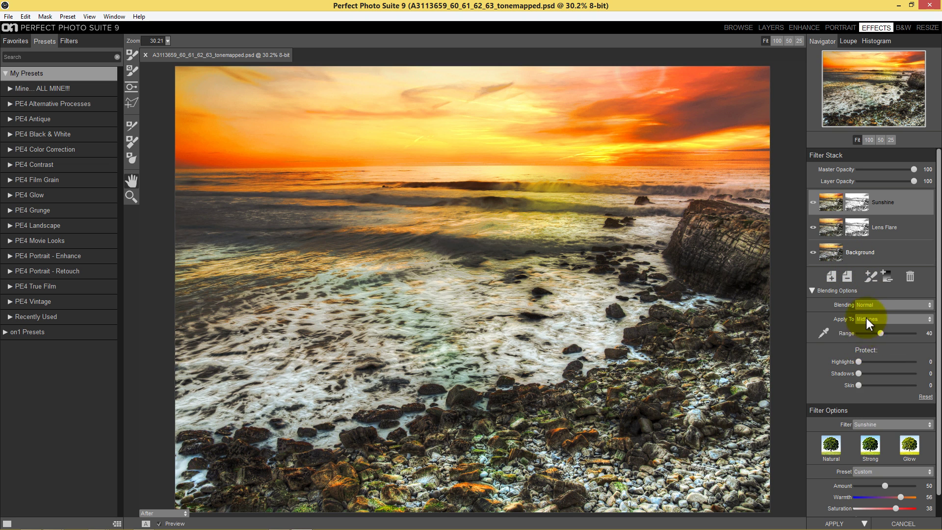
left_click_drag(881, 332, 905, 334)
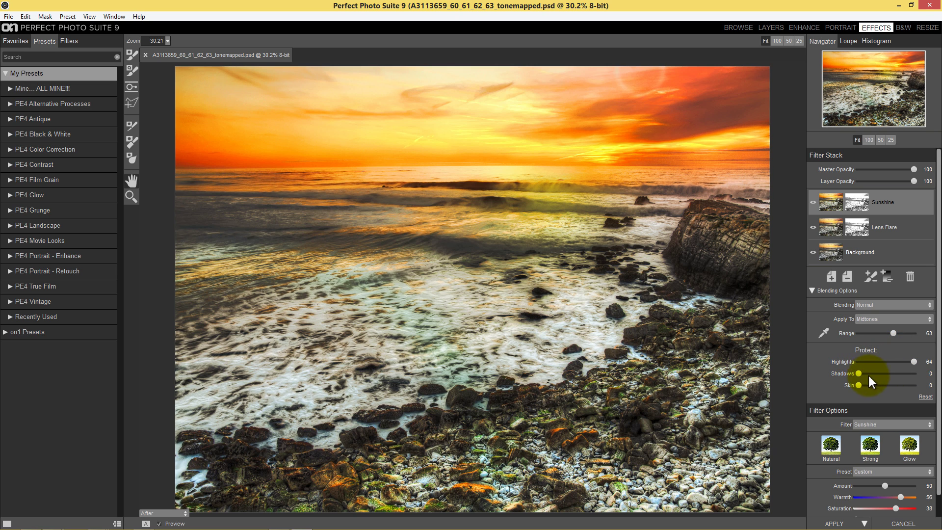
Step: Set the Sunshine filter's Shadows protection to 64 and Skin protection to 44, and check its mask in grayscale
left_click_drag(860, 373, 940, 371)
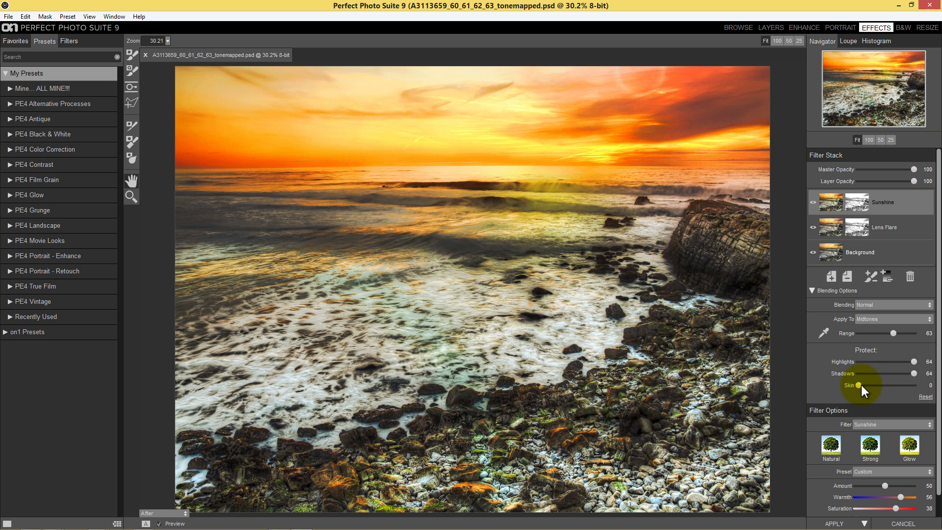
left_click_drag(862, 385, 880, 386)
left_click_drag(903, 381, 869, 381)
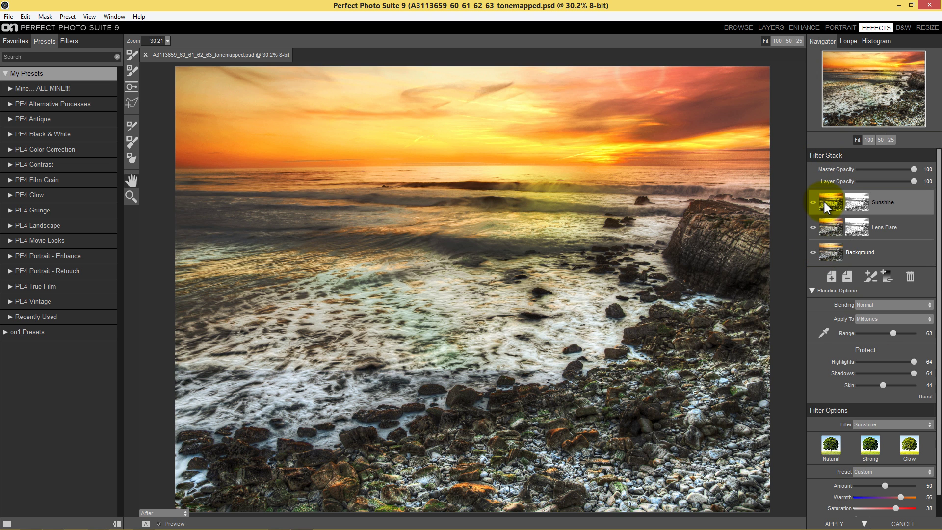
left_click(858, 204, "alt")
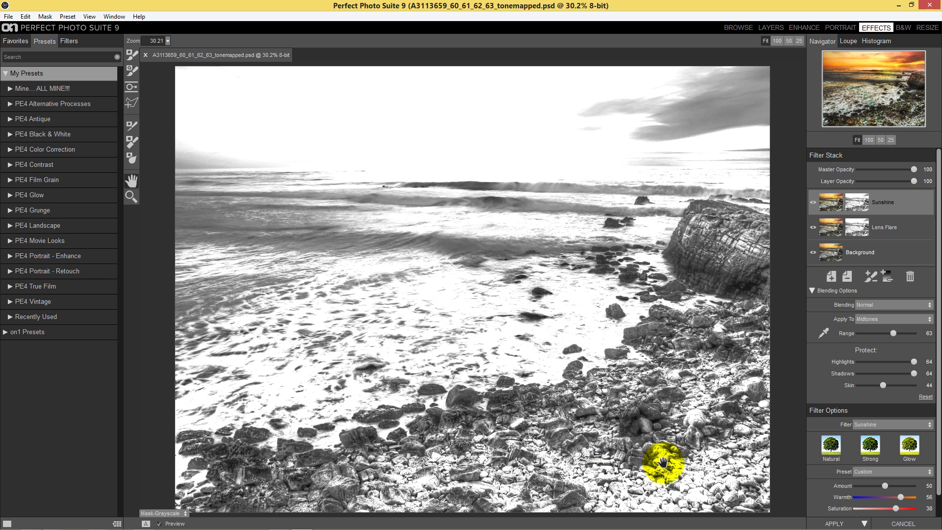
left_click(832, 202)
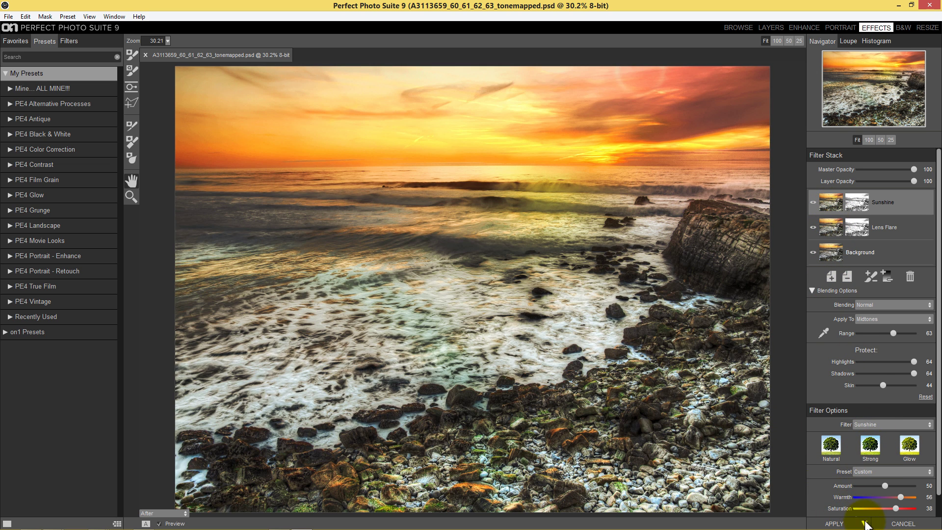
Step: Apply the filter stack to send the result back to Photoshop, and hide the Perfect Effects layer to compare with the original
left_click(839, 523)
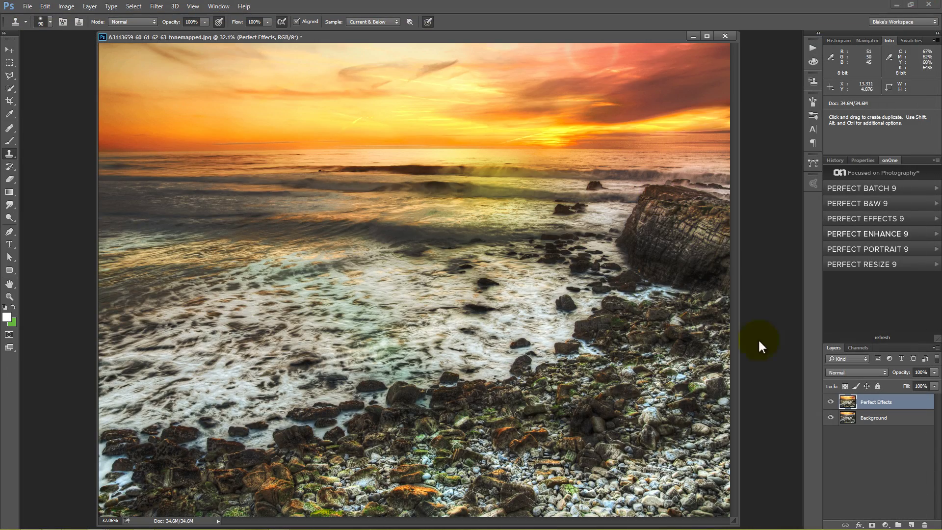
left_click(831, 401)
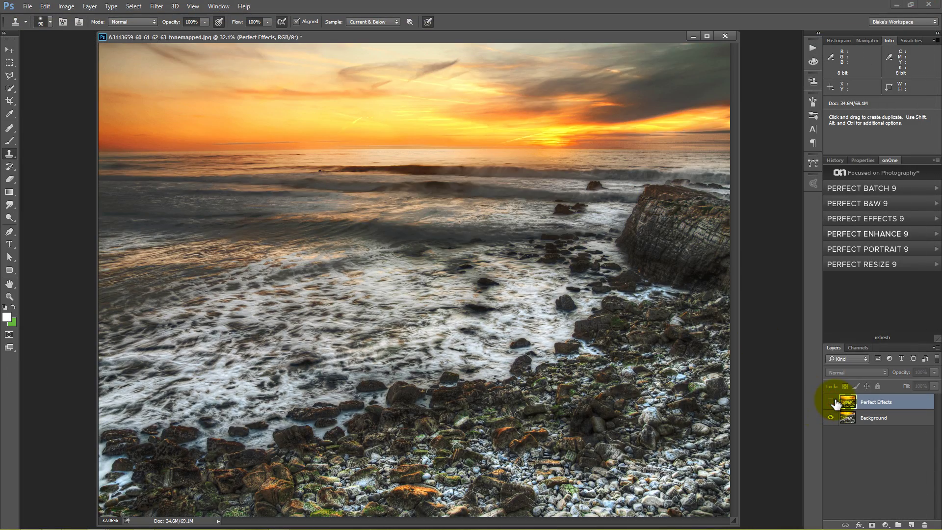
Step: Toggle the Perfect Effects layer's visibility on the seascape, and bring the 1890 House Stairwell image forward with the seascape window out of the way
left_click(833, 402)
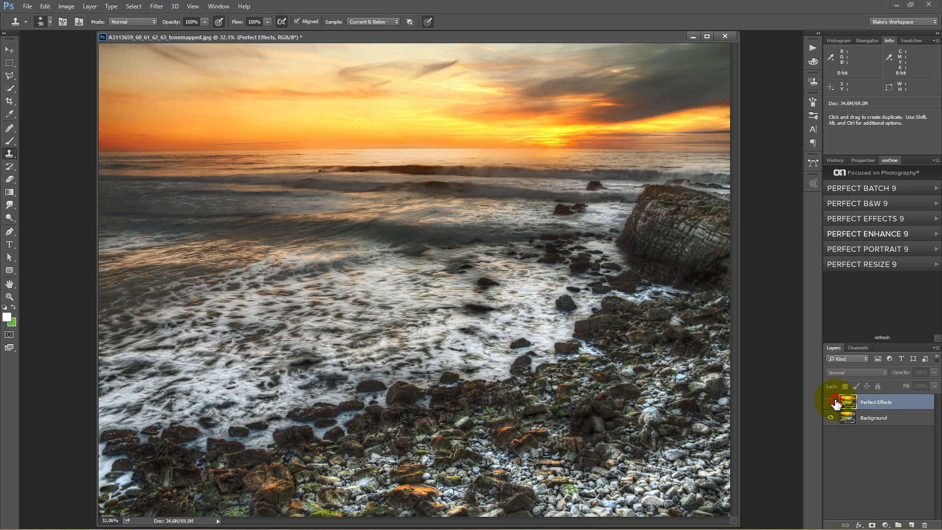
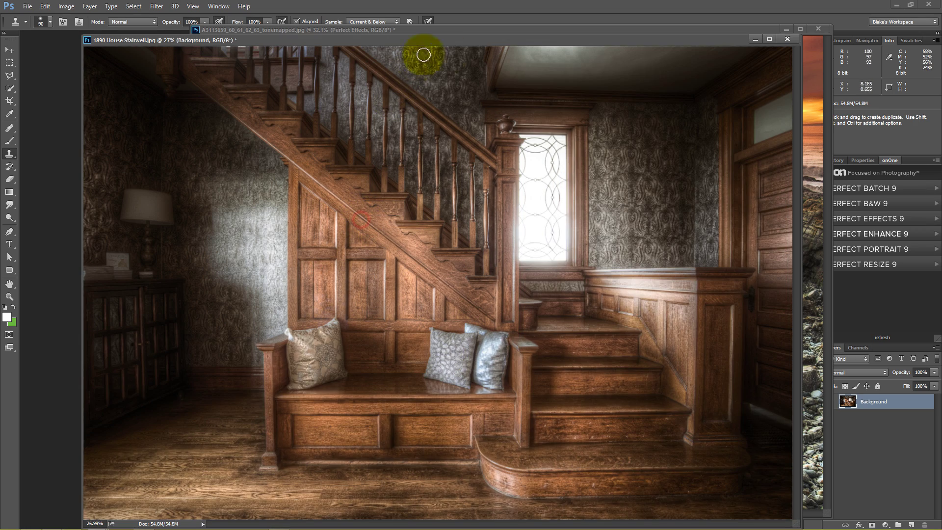
left_click(730, 38)
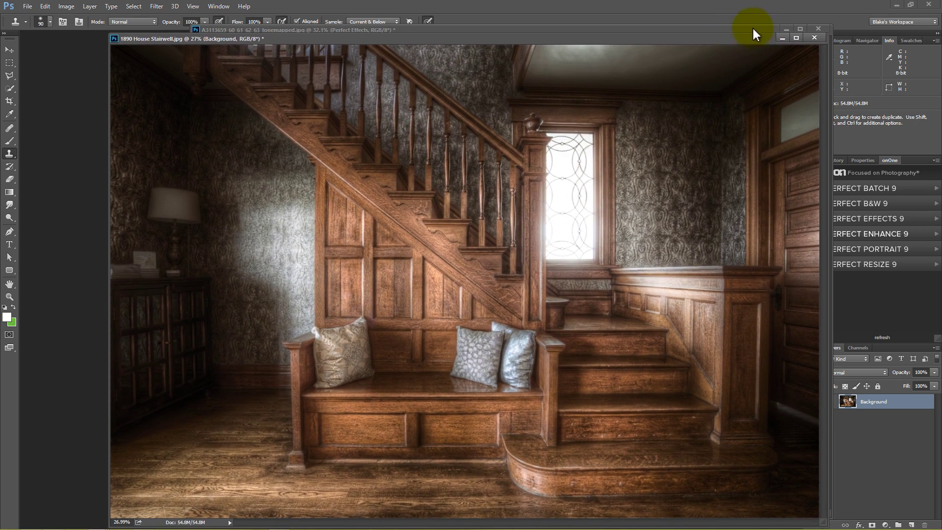
left_click(743, 27)
key("ctrl+Tab")
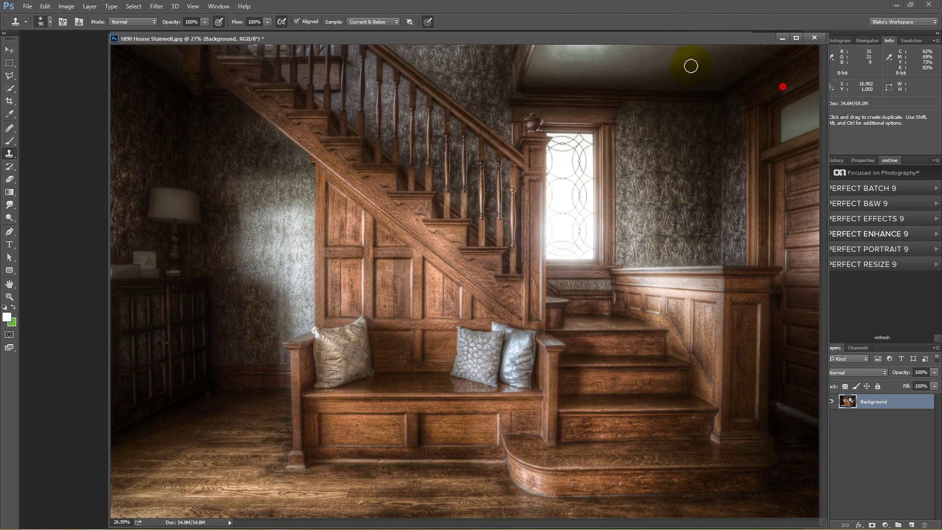
Step: Send the 1890 House Stairwell image from Photoshop to Perfect Effects 9
left_click(27, 6)
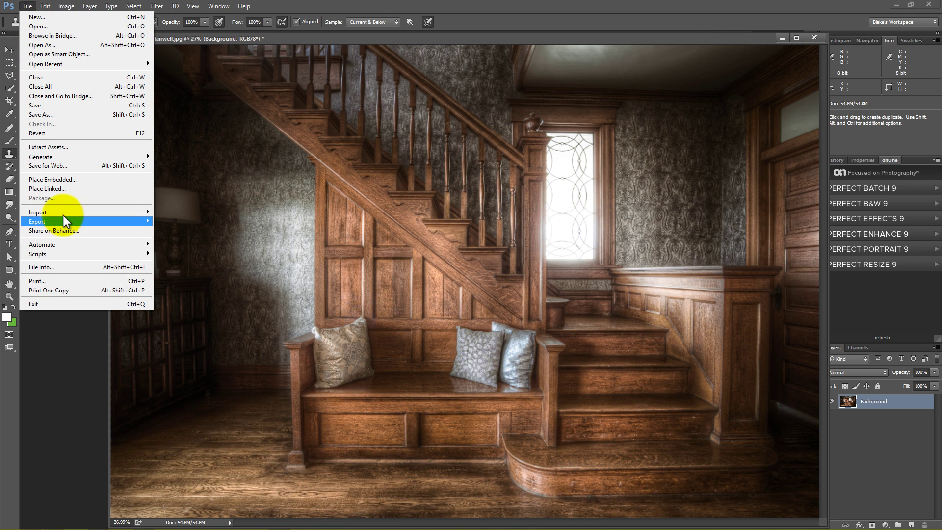
left_click(63, 244)
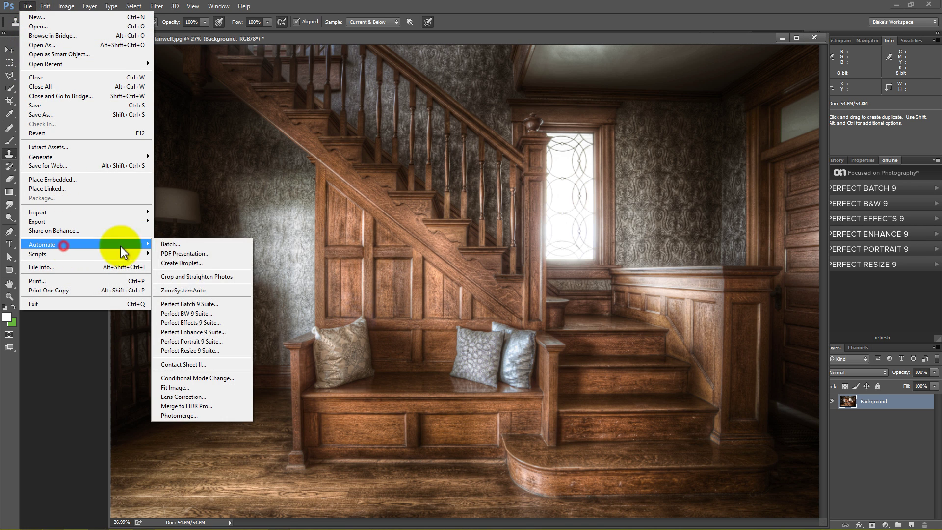
left_click(193, 322)
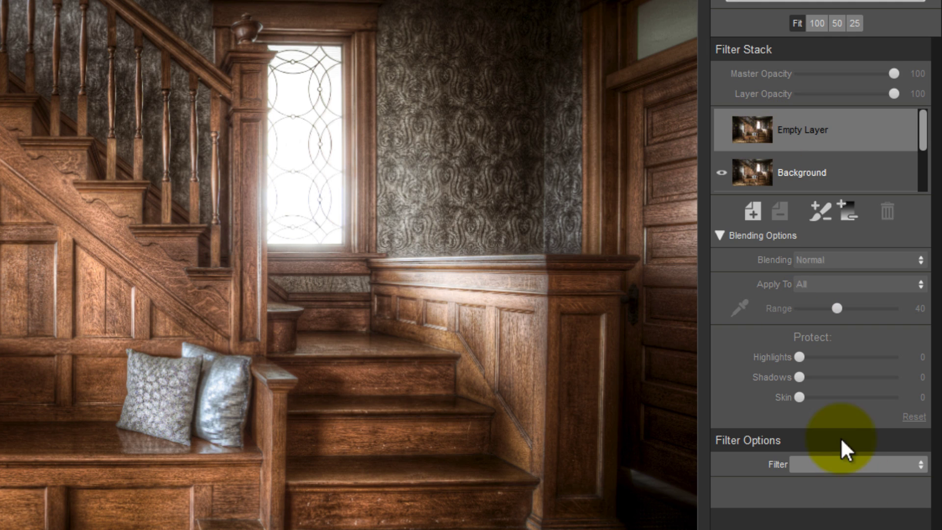
Step: Assign the Vintage filter to the empty layer and choose its Red-Yellow preset
left_click(858, 465)
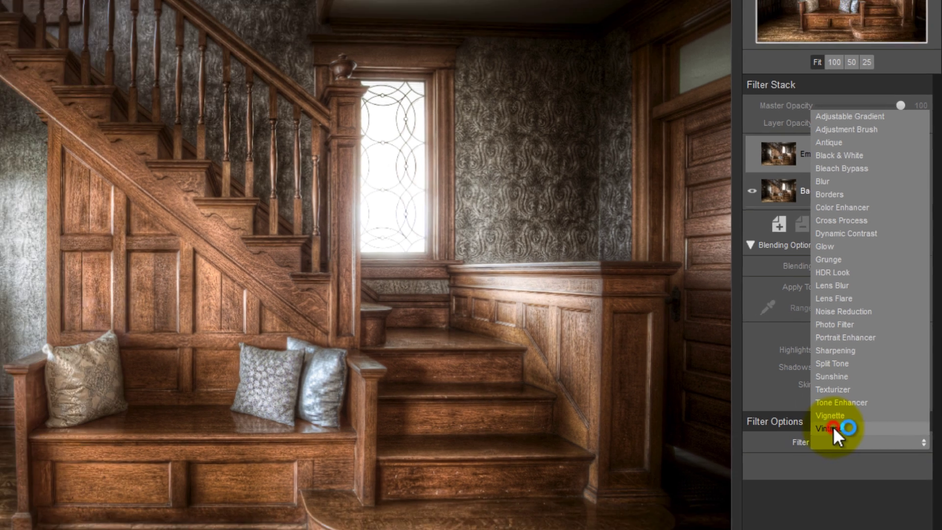
left_click(810, 448)
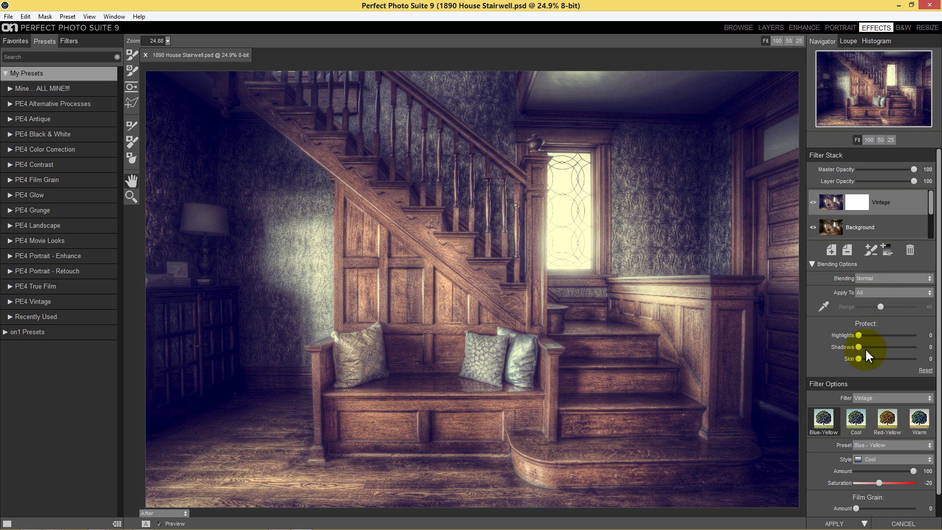
scroll(866, 398, "down", 1)
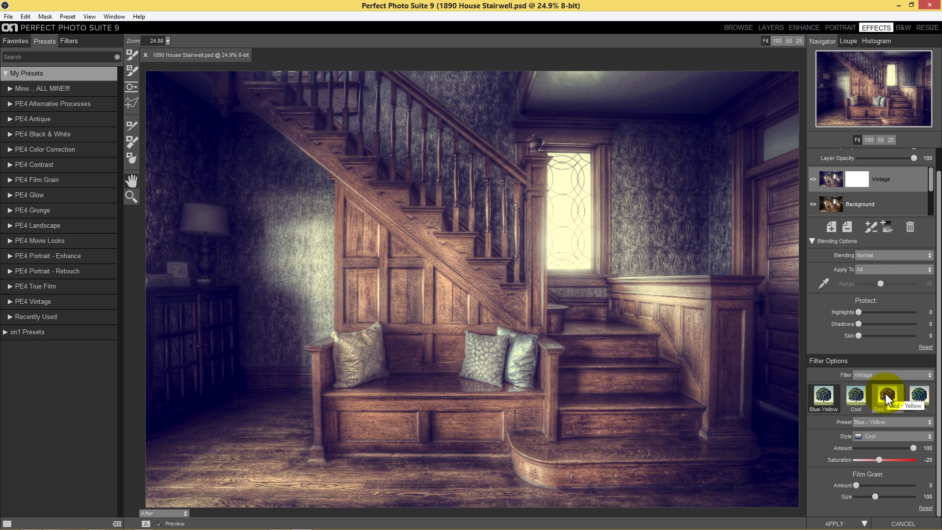
left_click(887, 397)
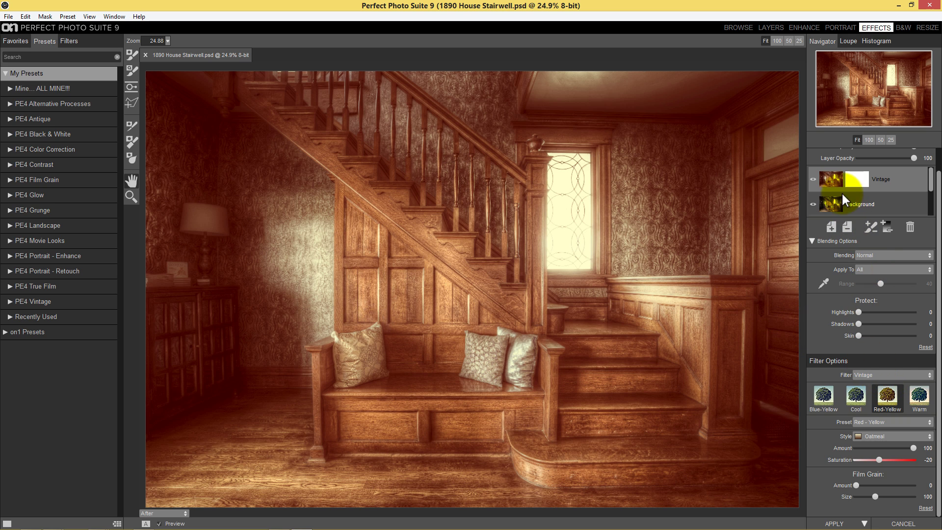
Step: Create a luminosity mask on the Red-Yellow Vintage layer and check it in the red and grayscale mask views
right_click(858, 180)
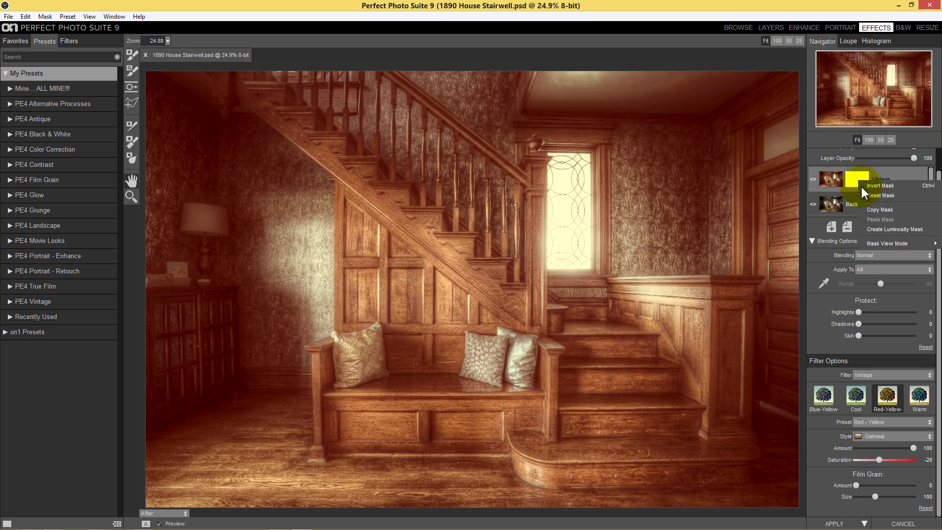
left_click(887, 231)
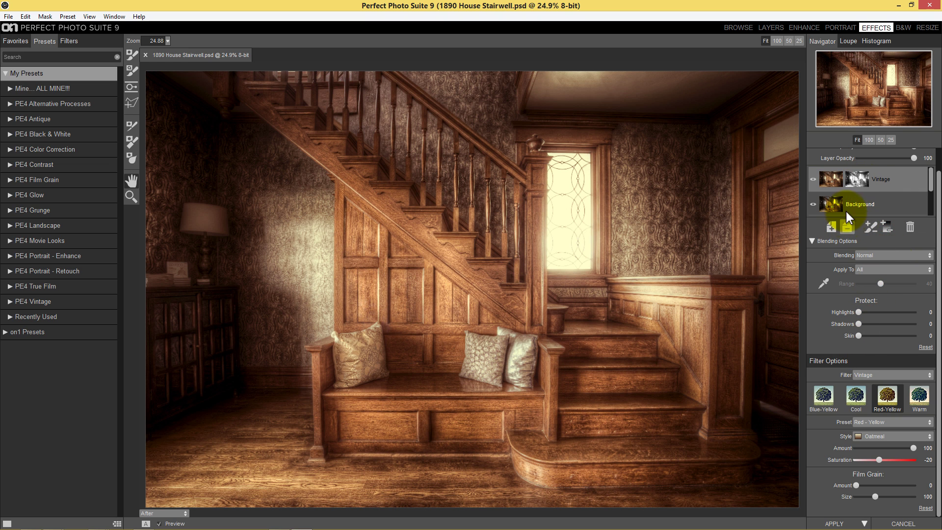
left_click(858, 180)
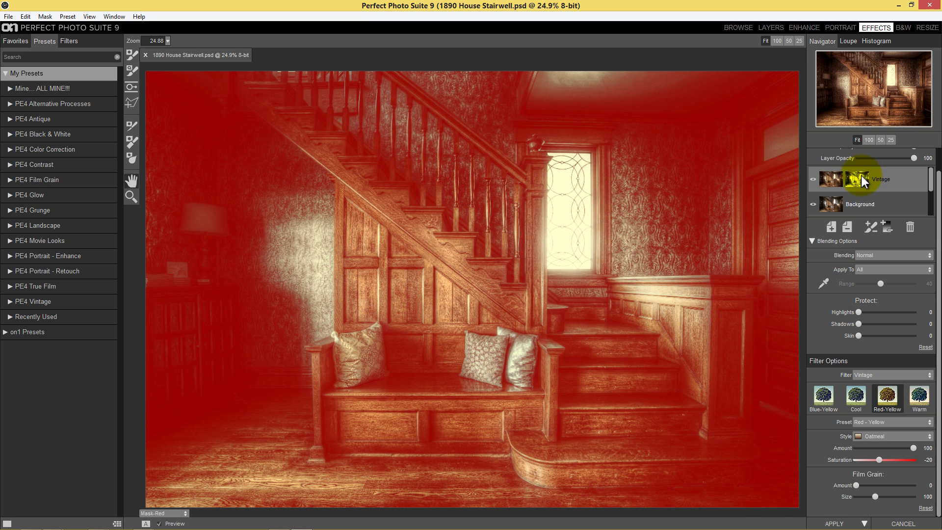
left_click(167, 513)
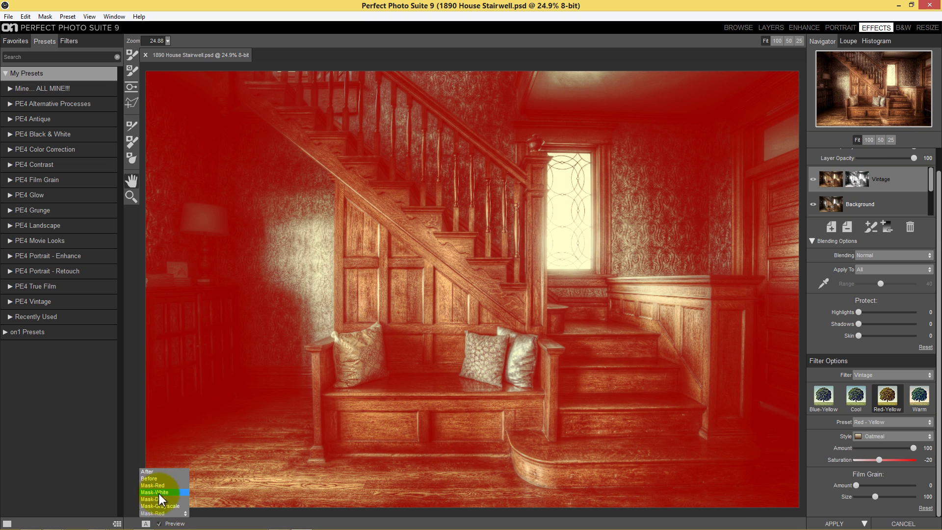
left_click(159, 505)
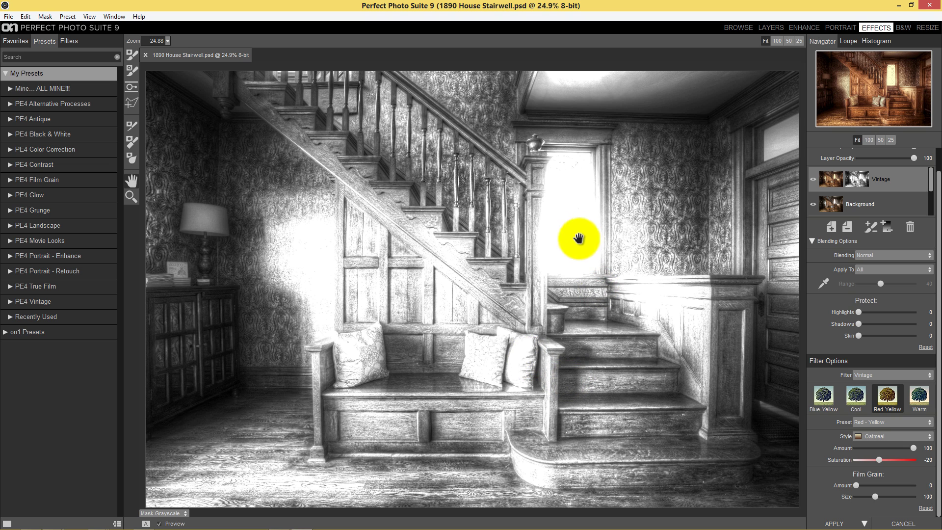
left_click(858, 180)
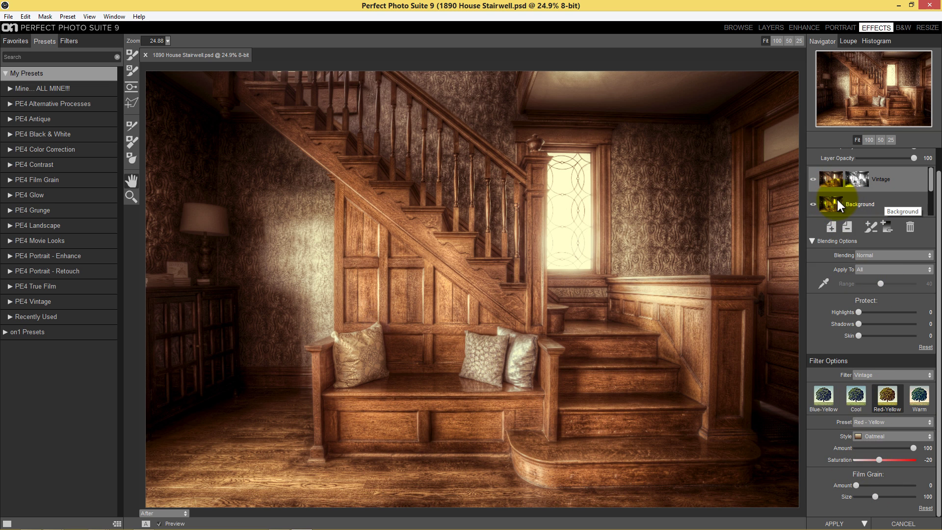
Step: Add a second filter layer with the Vintage filter and give it an inverted luminosity mask
left_click(831, 227)
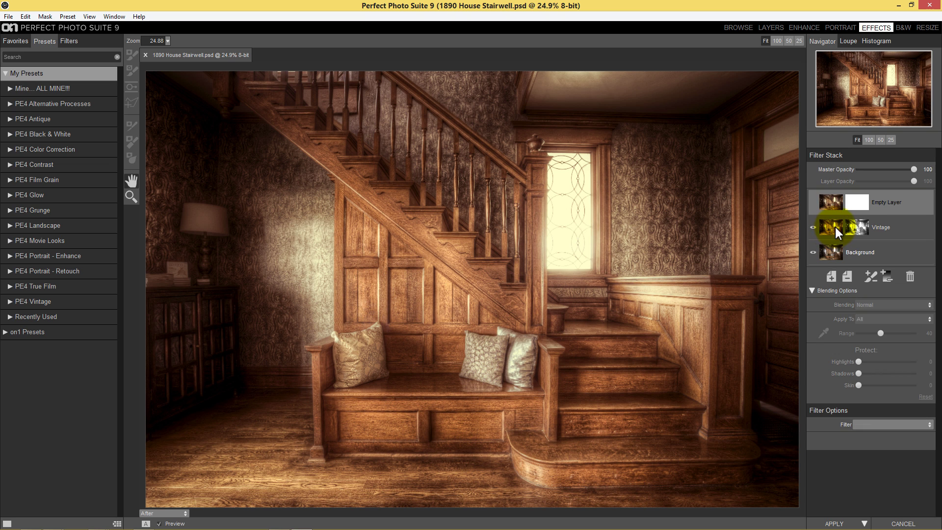
left_click(866, 423)
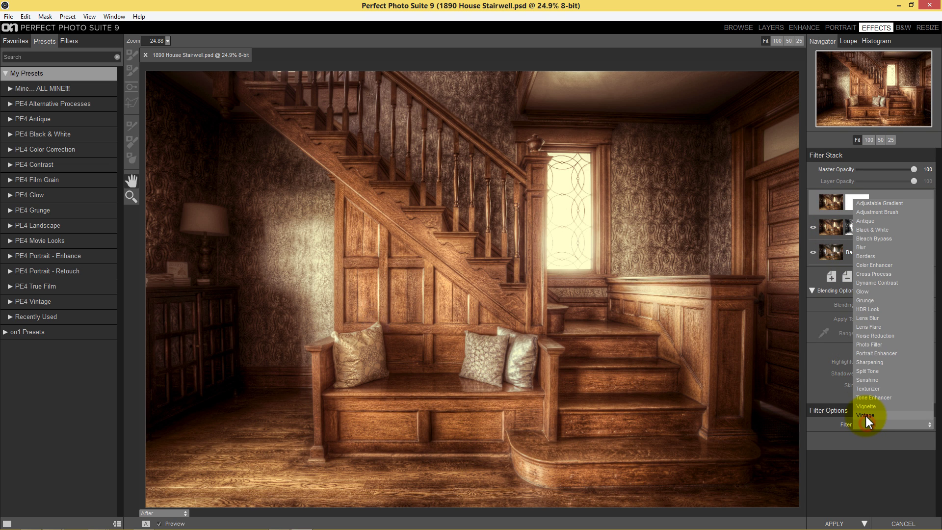
left_click(864, 415)
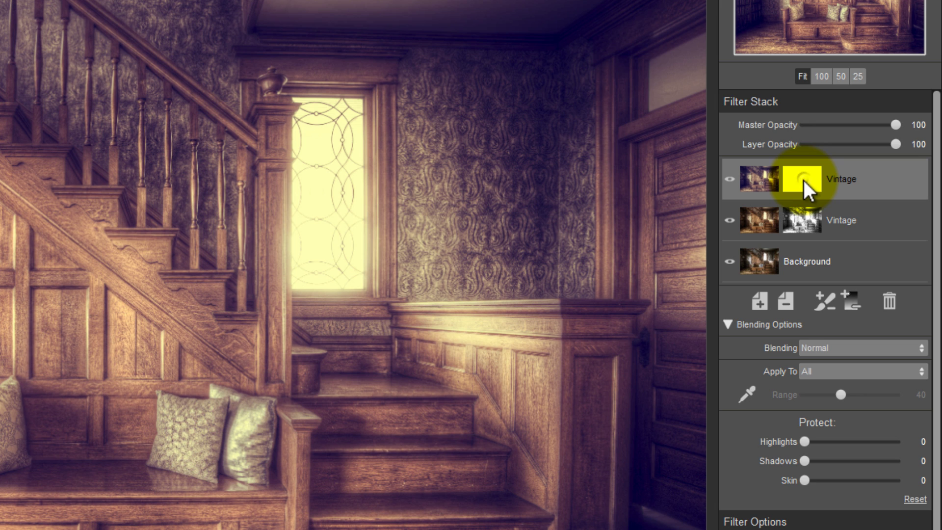
right_click(812, 184)
left_click(840, 260)
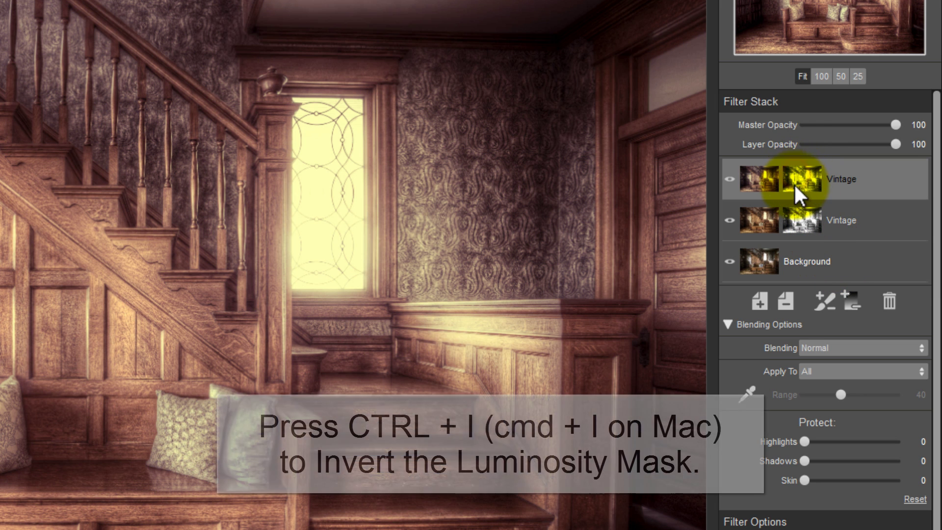
key("ctrl+i")
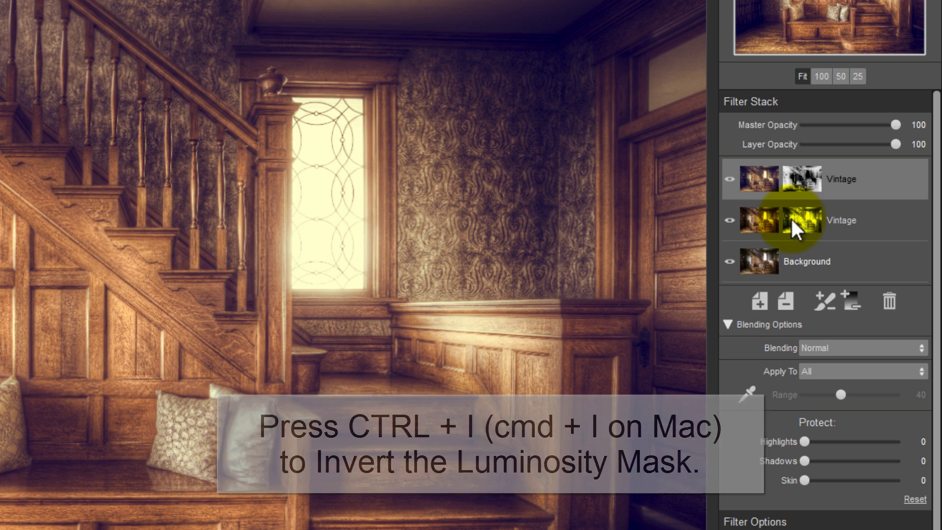
Step: Compare the luminosity masks of the lower and upper Vintage layers in grayscale, and return to the normal image view
left_click(797, 189, "alt")
left_click(799, 222, "alt")
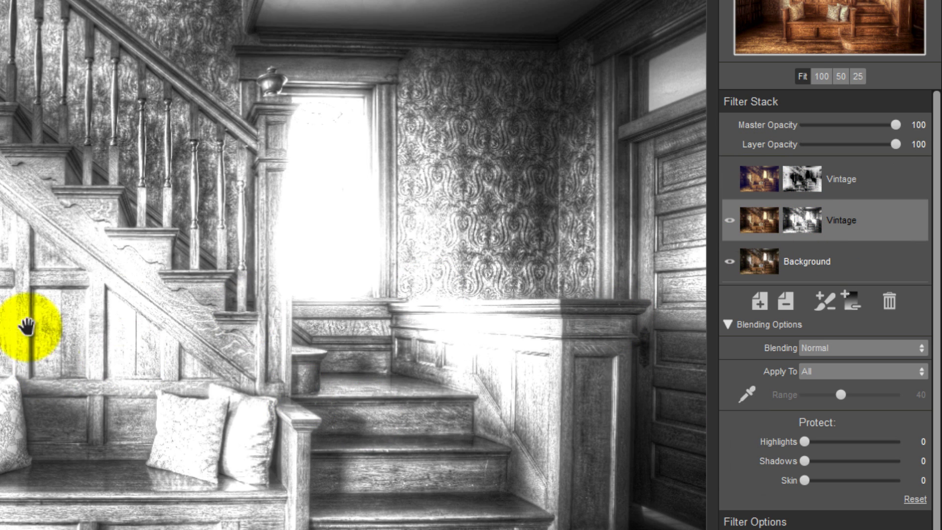
left_click(799, 180, "alt")
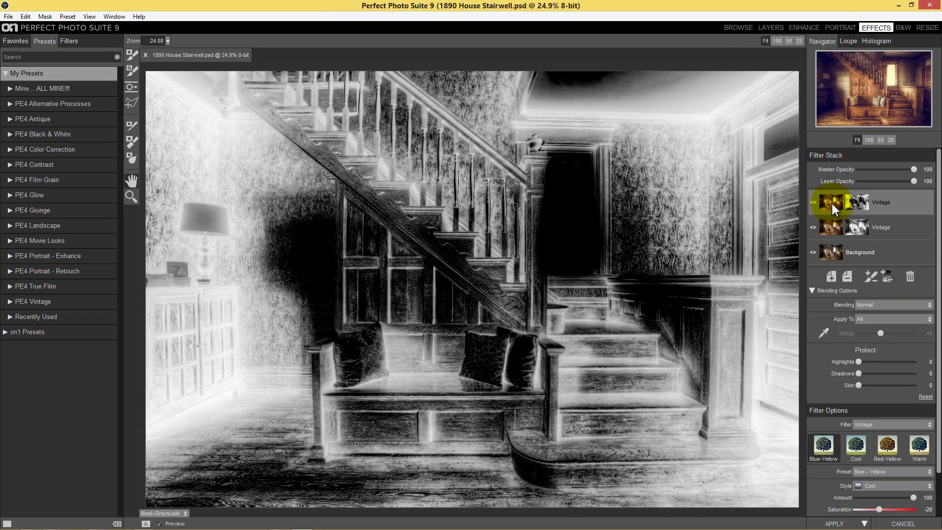
left_click(794, 191, "alt")
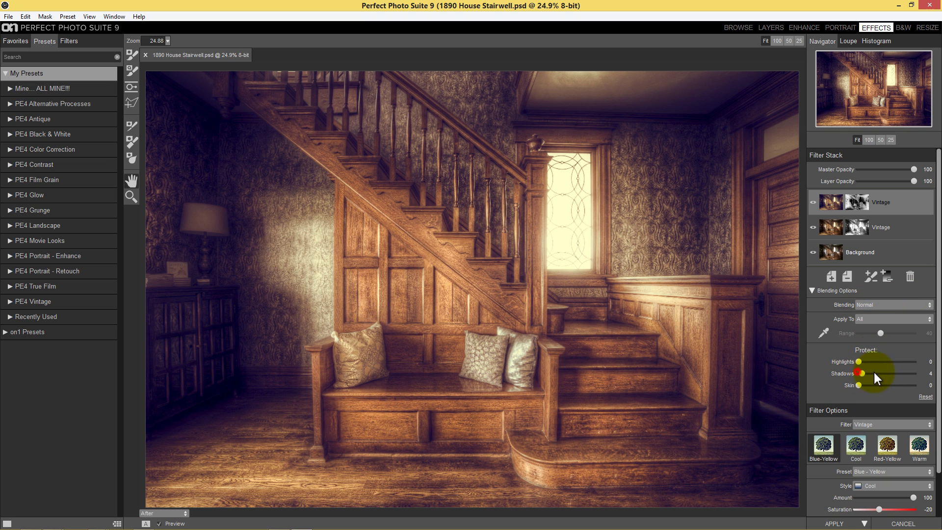
Step: Set Shadows protection to 9 on the upper Vintage layer and raise it to about 59 on the lower Vintage layer
left_click_drag(874, 374, 870, 374)
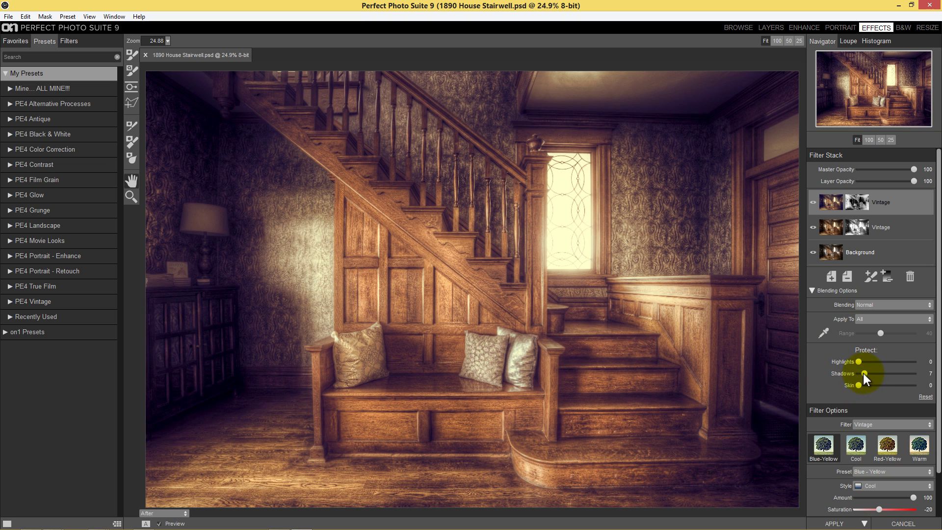
left_click_drag(861, 372, 866, 373)
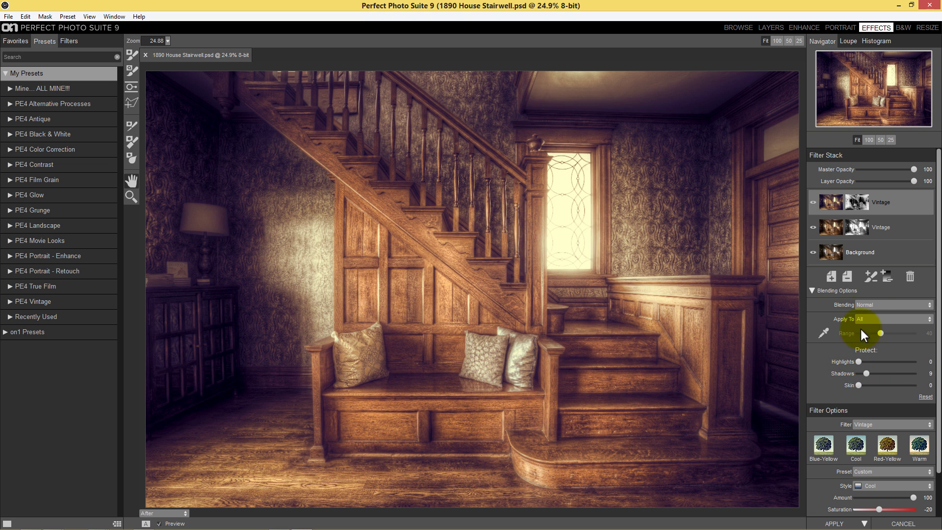
left_click(828, 227)
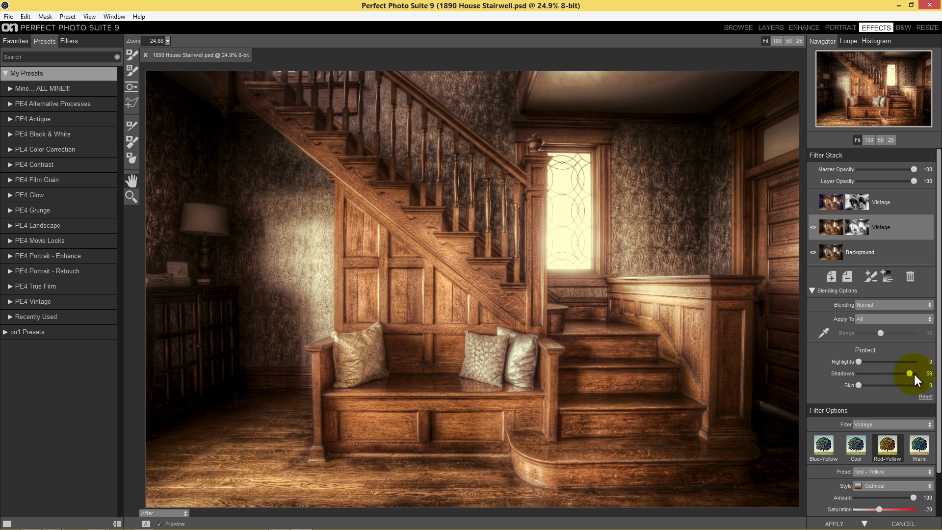
Step: Reselect the upper Vintage layer and apply the filter stack to the stairwell image
left_click(823, 199)
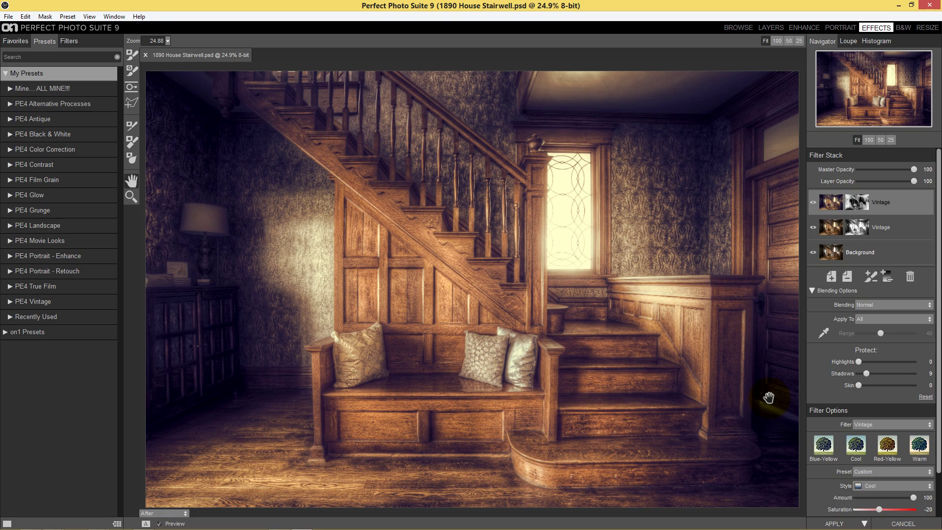
left_click(833, 523)
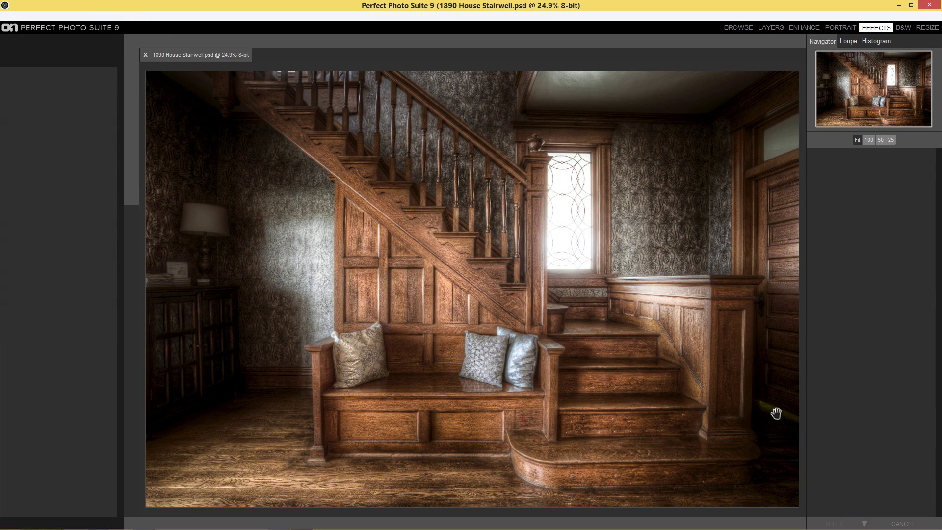